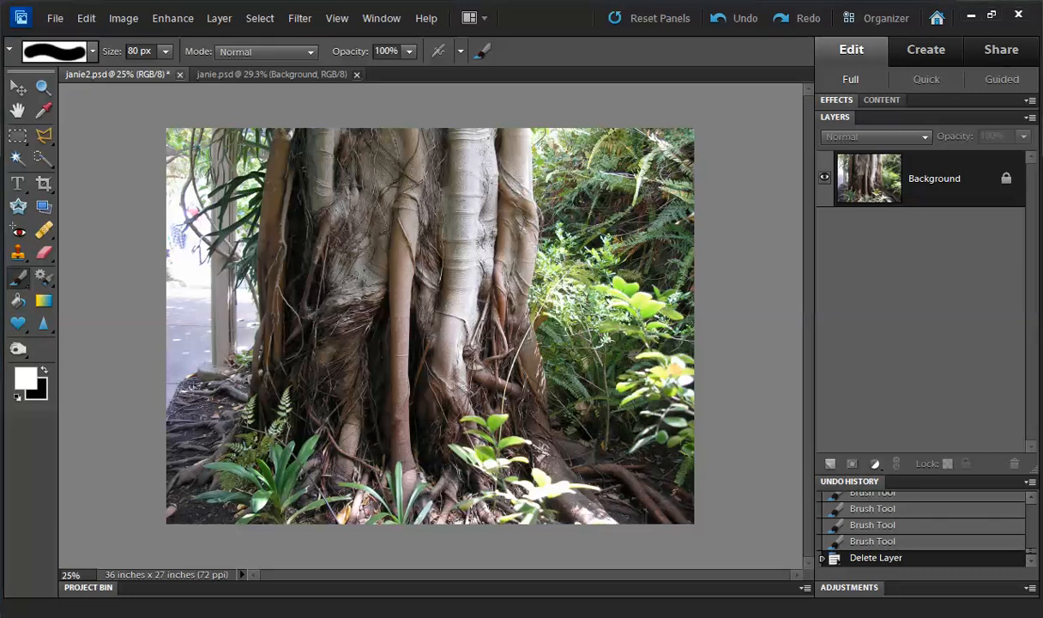
# Duplicate the Background layer under its default name and flip the copy horizontally
pyautogui.rightClick(923, 182)
pyautogui.click(968, 218)
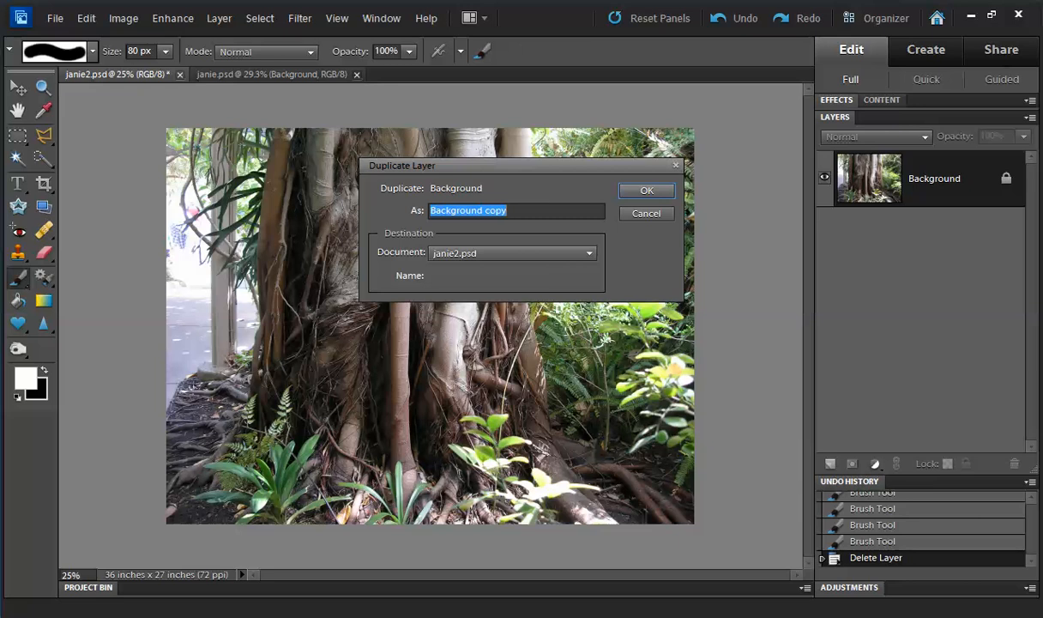
pyautogui.press('Return')
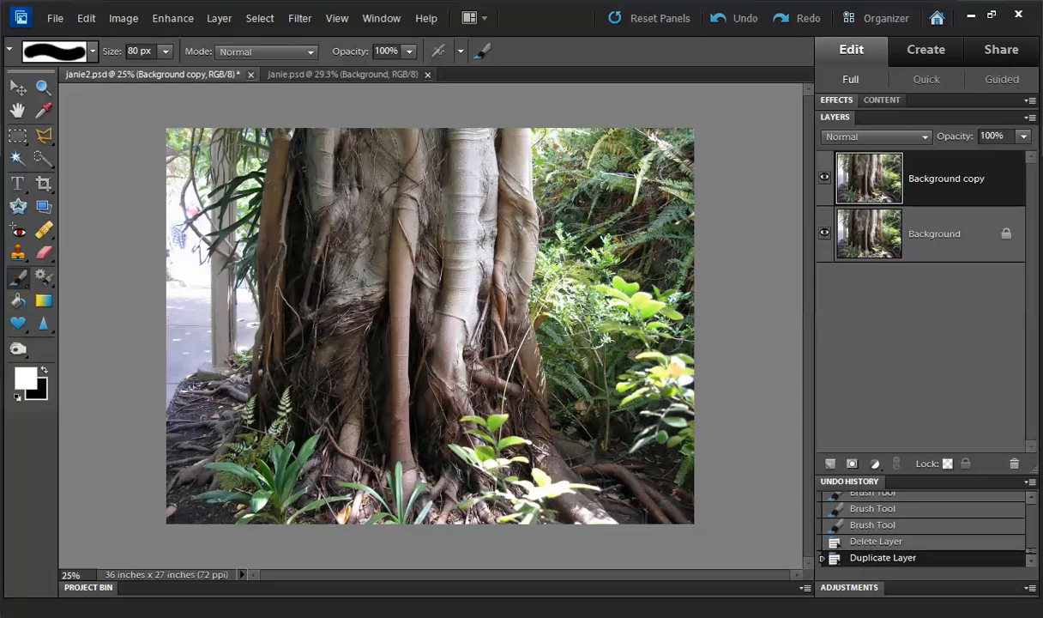
pyautogui.click(123, 18)
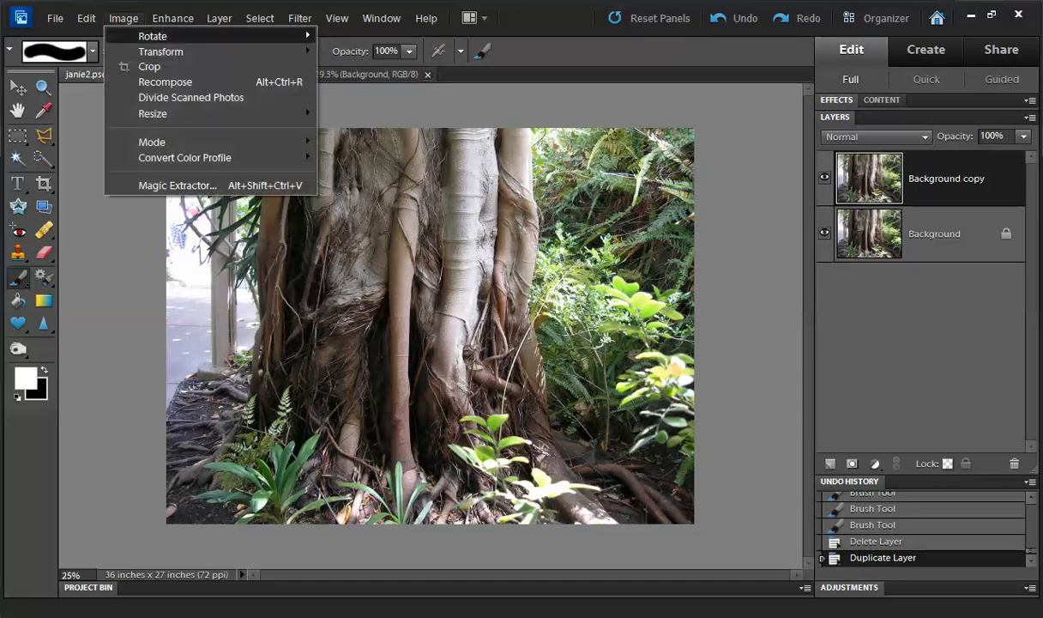
pyautogui.moveTo(153, 36)
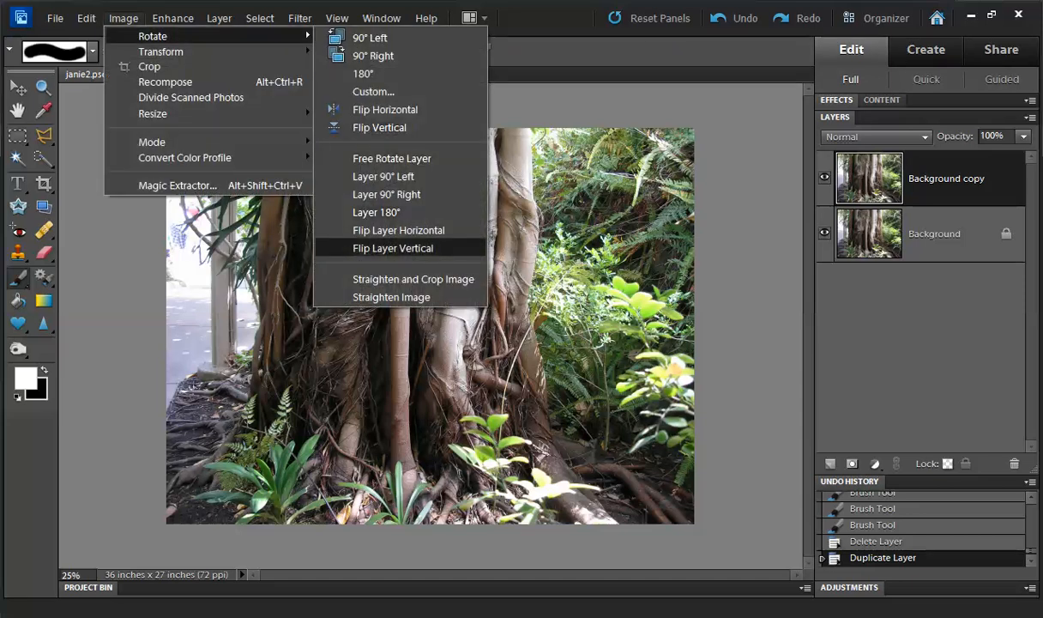
pyautogui.click(399, 229)
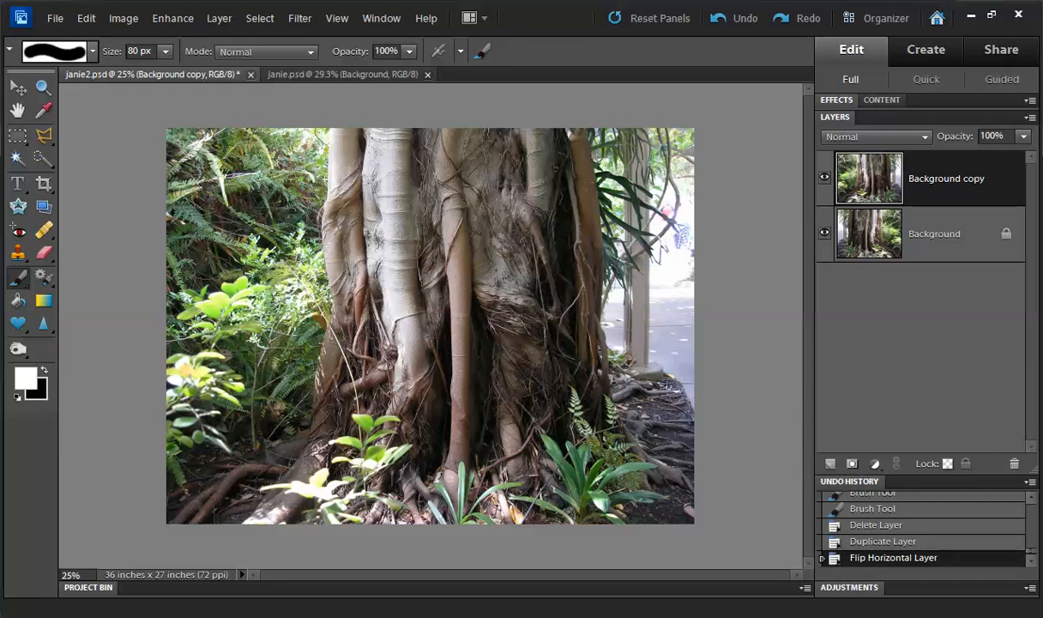
# Lower the flipped copy to 27% opacity, shift it left until its trunk aligns with the original, and restore 100% opacity
pyautogui.moveTo(955, 135); pyautogui.dragTo(892, 135)
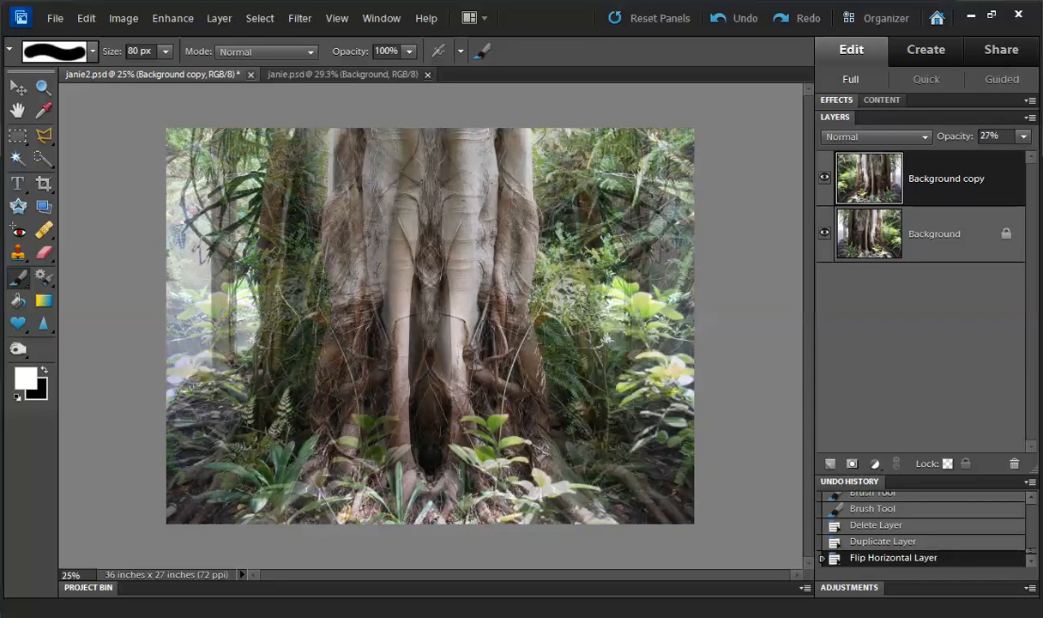
pyautogui.press('v')
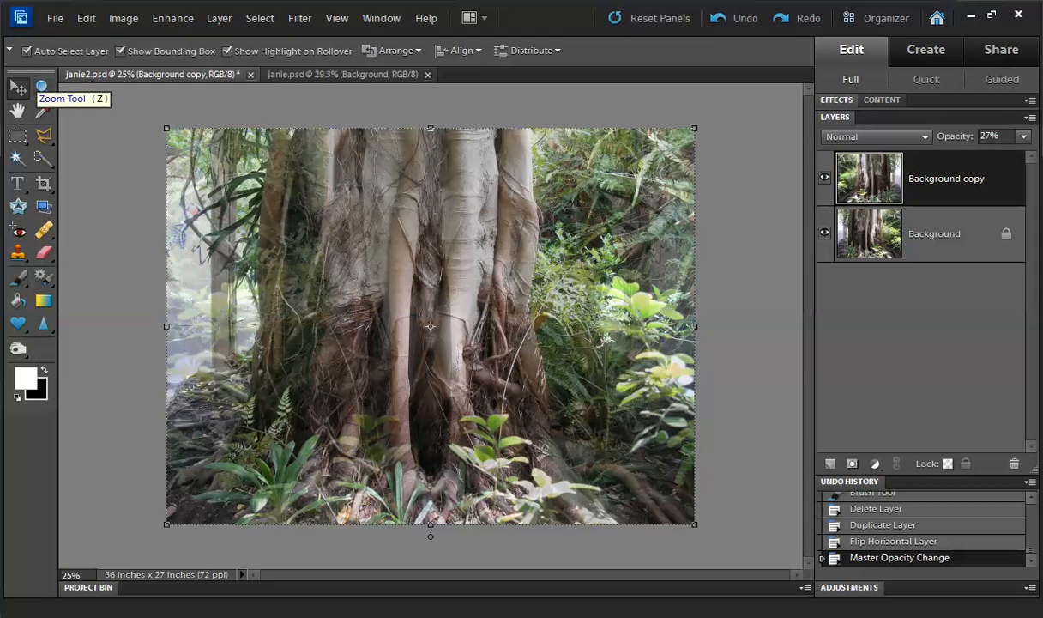
pyautogui.moveTo(405, 305); pyautogui.dragTo(344, 305)
pyautogui.press('0')
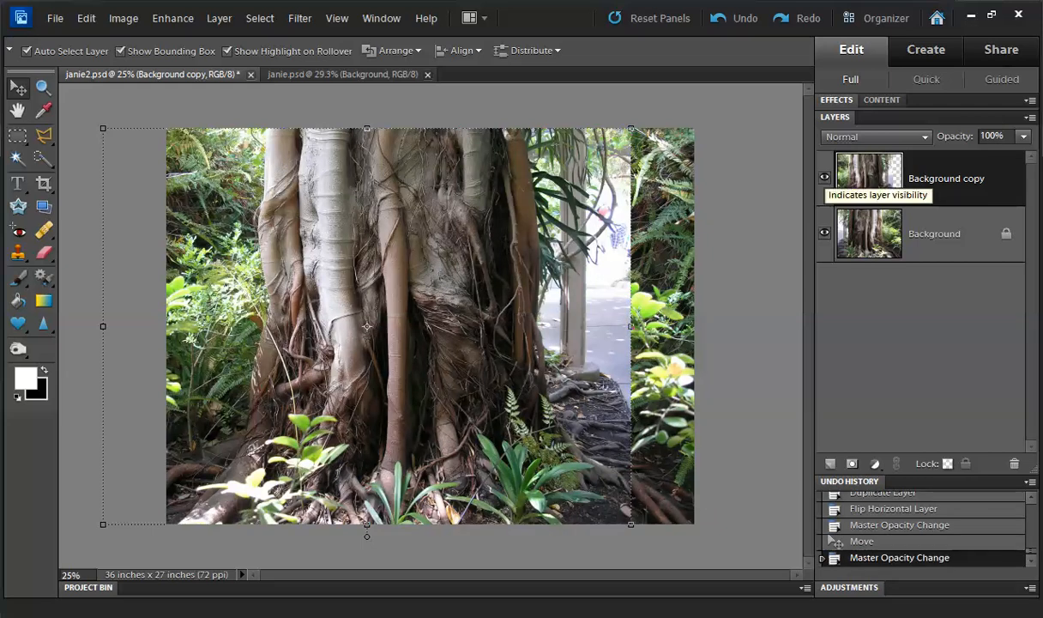
# Hide the flipped copy and quick-select the trunk, right-hand foliage and root-covered ground on the Background layer, excluding the walkway side
pyautogui.click(824, 178)
pyautogui.click(934, 234)
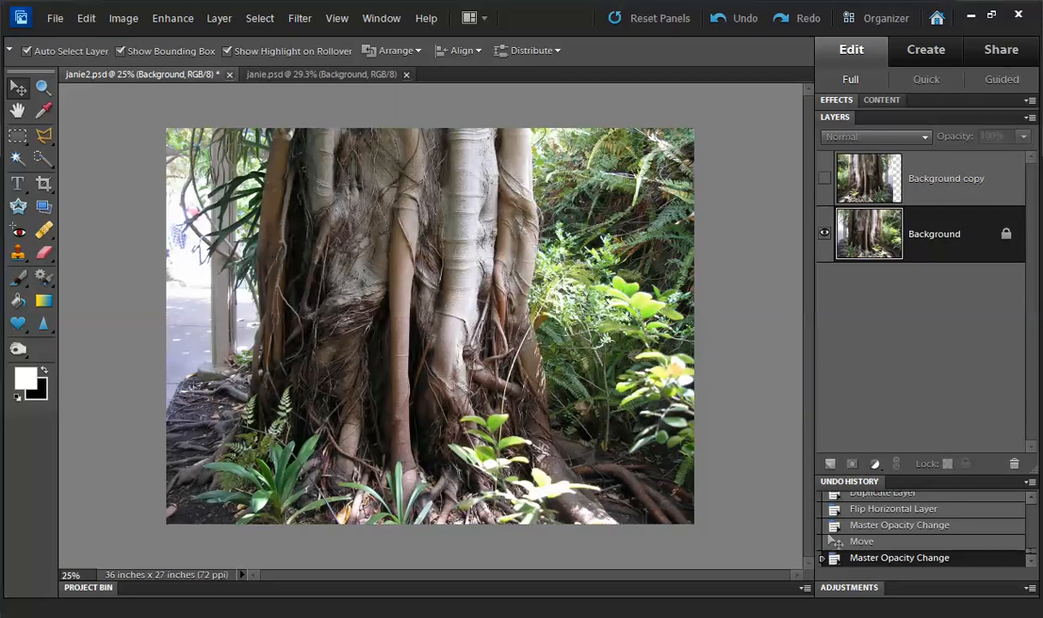
pyautogui.click(42, 158)
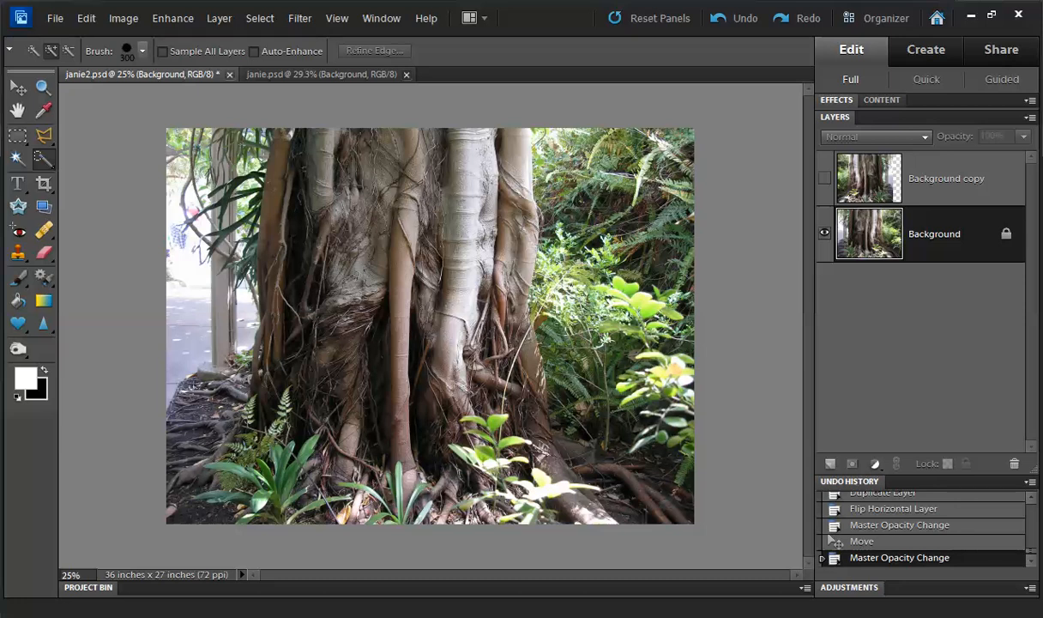
pyautogui.moveTo(297, 159)
pyautogui.mouseDown()
pyautogui.moveTo(323, 386)
pyautogui.moveTo(404, 459)
pyautogui.moveTo(537, 485)
pyautogui.moveTo(600, 454)
pyautogui.moveTo(652, 360)
pyautogui.moveTo(656, 249)
pyautogui.moveTo(624, 199)
pyautogui.moveTo(575, 219)
pyautogui.moveTo(502, 223)
pyautogui.moveTo(468, 291)
pyautogui.moveTo(455, 206)
pyautogui.moveTo(442, 257)
pyautogui.moveTo(506, 158)
pyautogui.moveTo(635, 182)
pyautogui.mouseUp()
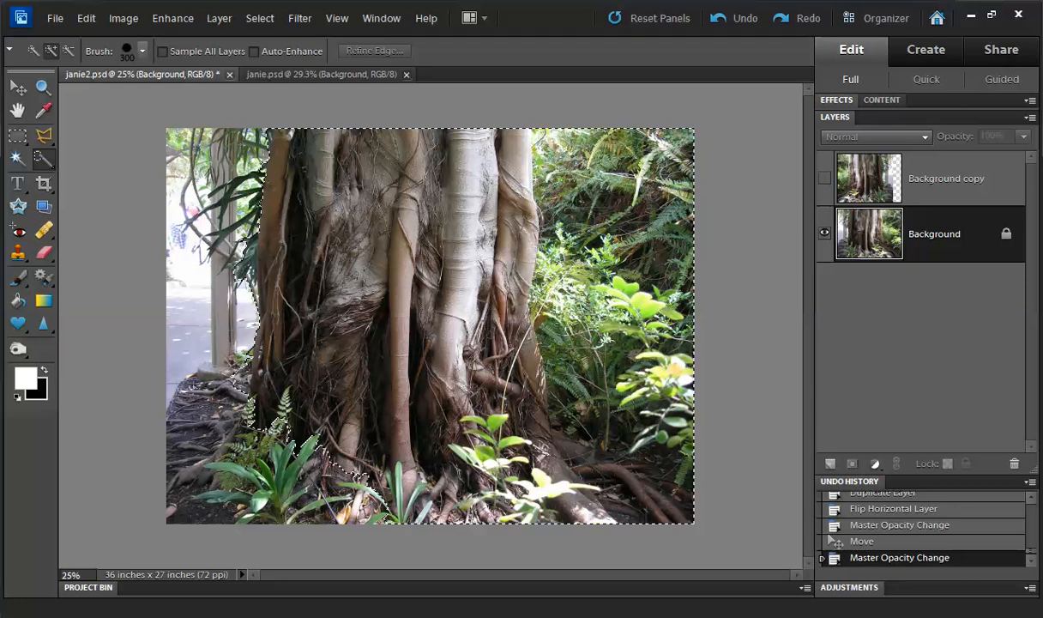
pyautogui.moveTo(369, 450)
pyautogui.mouseDown()
pyautogui.moveTo(330, 463)
pyautogui.moveTo(201, 420)
pyautogui.moveTo(193, 436)
pyautogui.moveTo(249, 488)
pyautogui.moveTo(344, 489)
pyautogui.mouseUp()
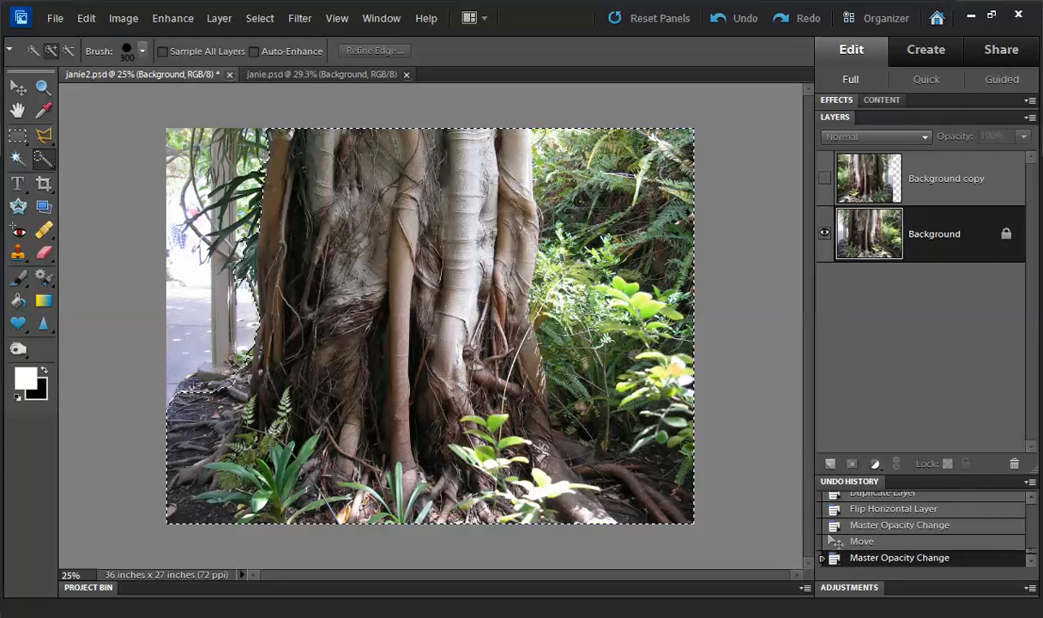
pyautogui.click(194, 383)
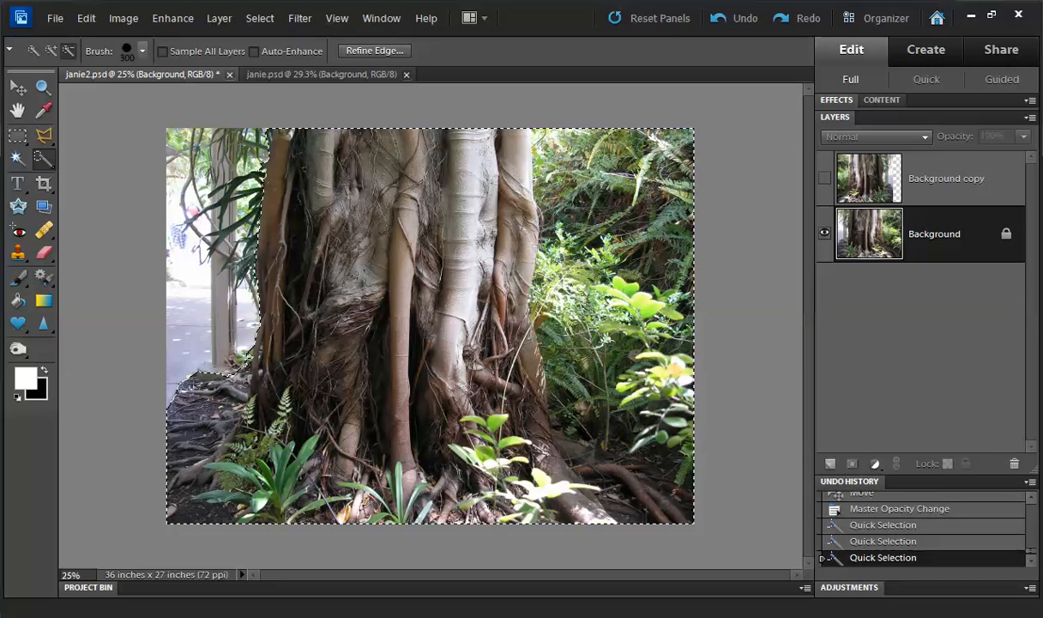
pyautogui.moveTo(252, 158); pyautogui.dragTo(267, 134)
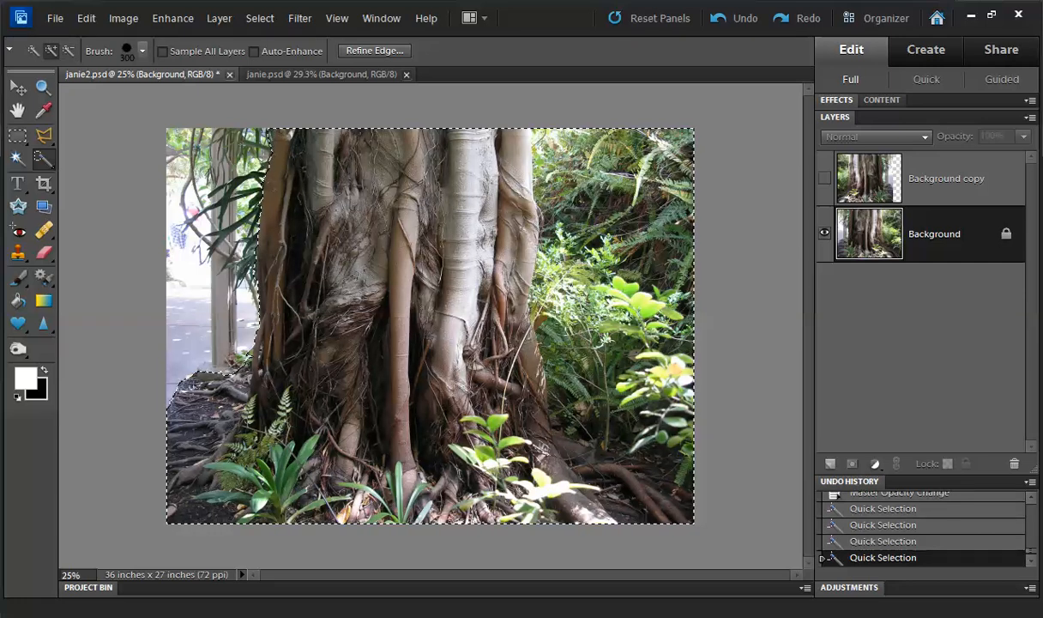
pyautogui.click(355, 278)
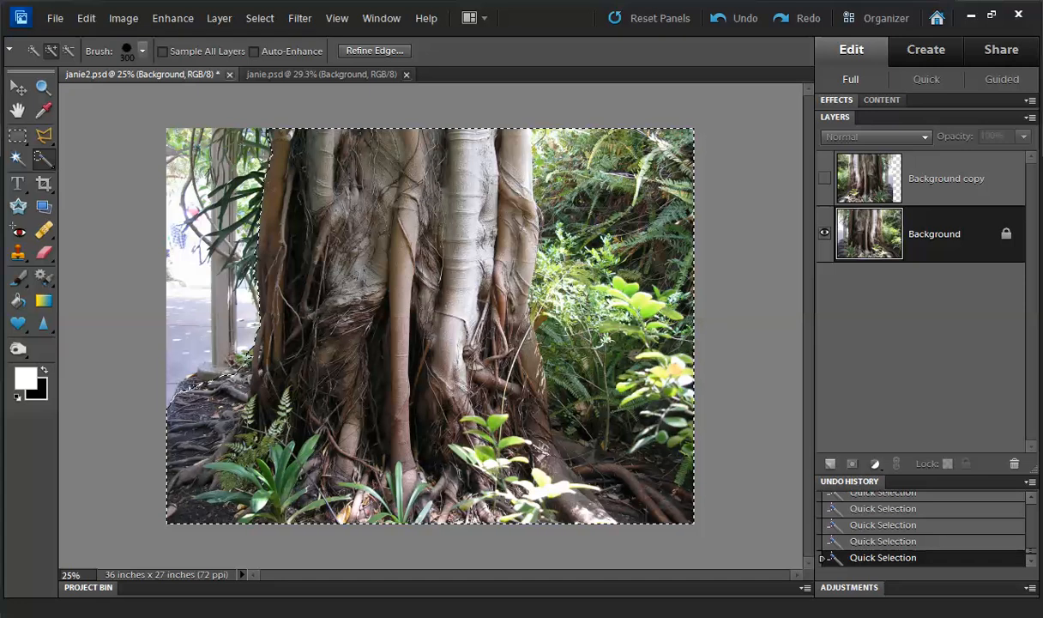
# Show the flipped copy again, add a layer mask to it from the selection, and invert the mask
pyautogui.click(824, 177)
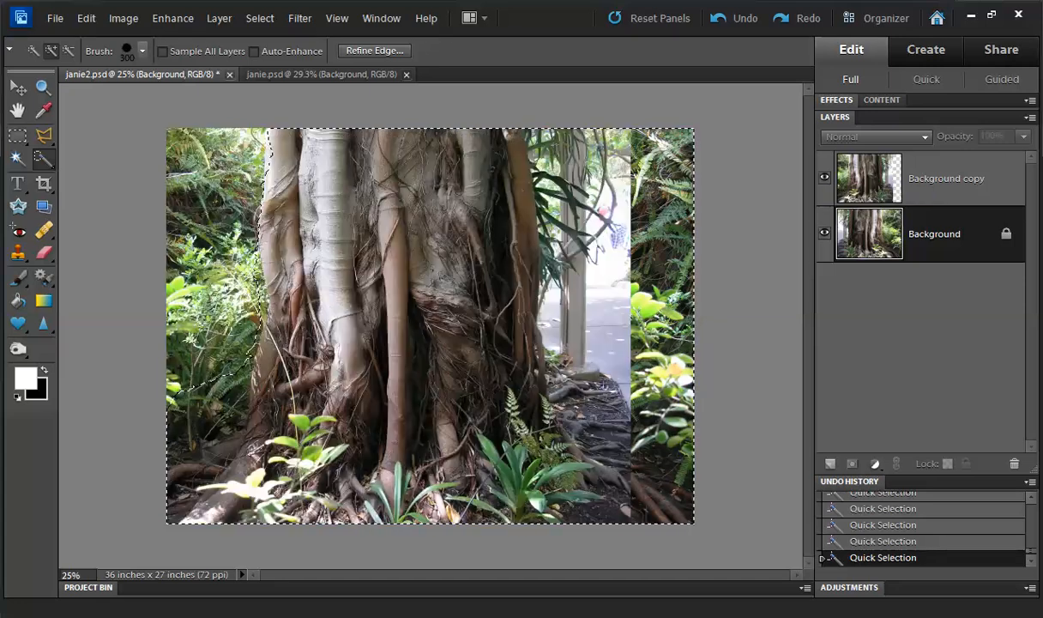
pyautogui.click(947, 178)
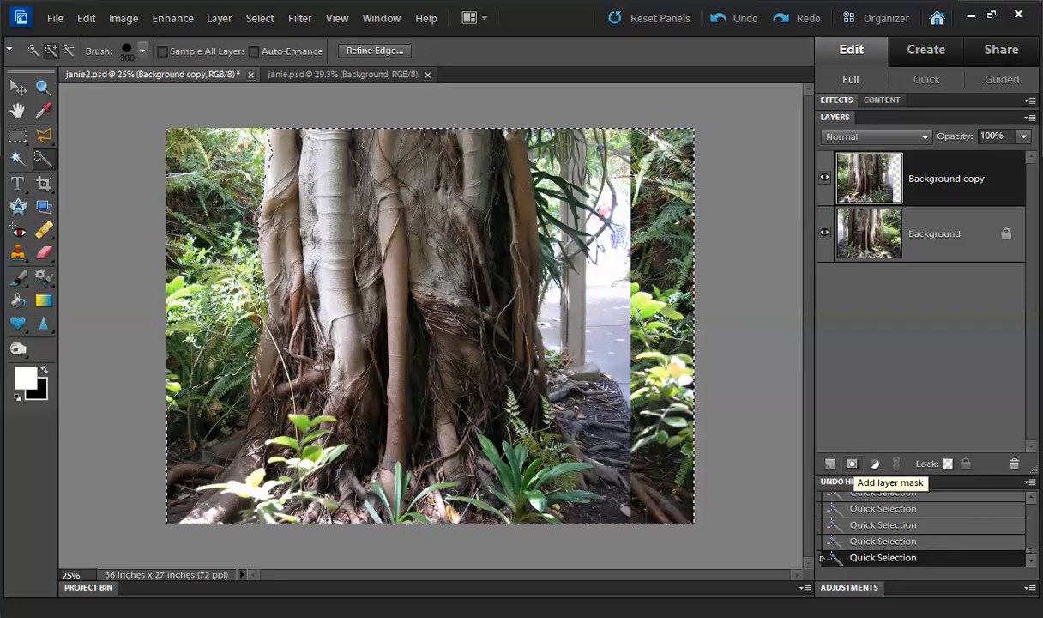
pyautogui.click(852, 463)
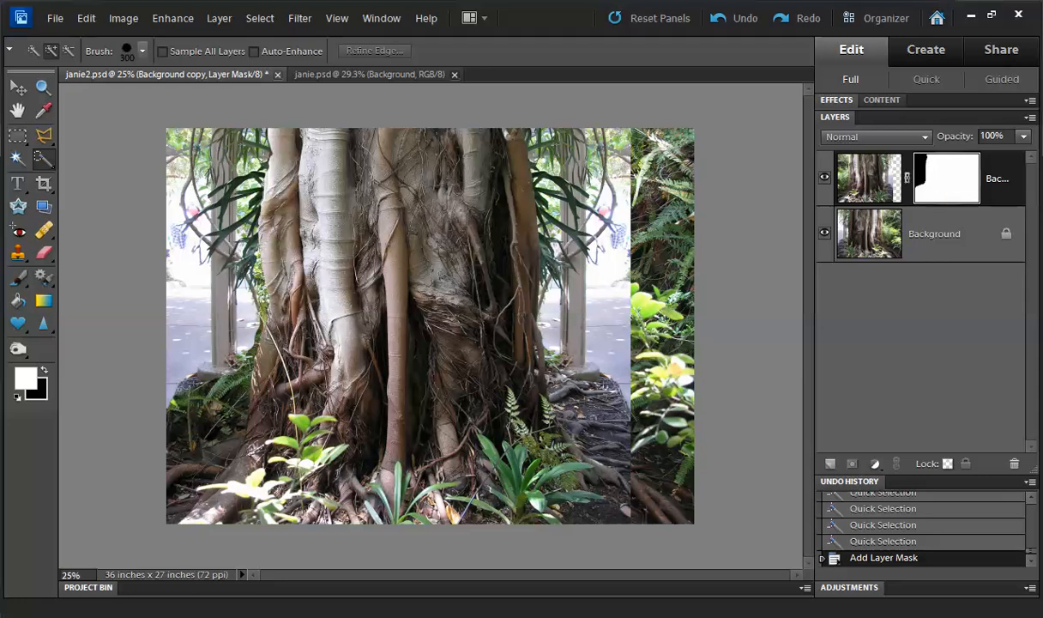
pyautogui.hotkey('ctrl', 'i')
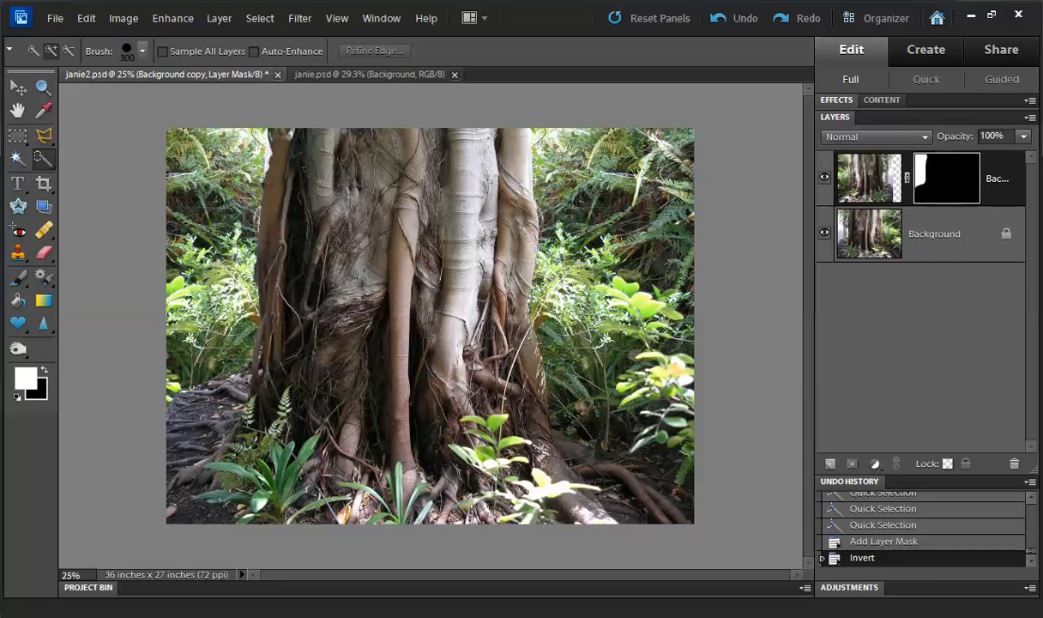
pyautogui.click(901, 617)
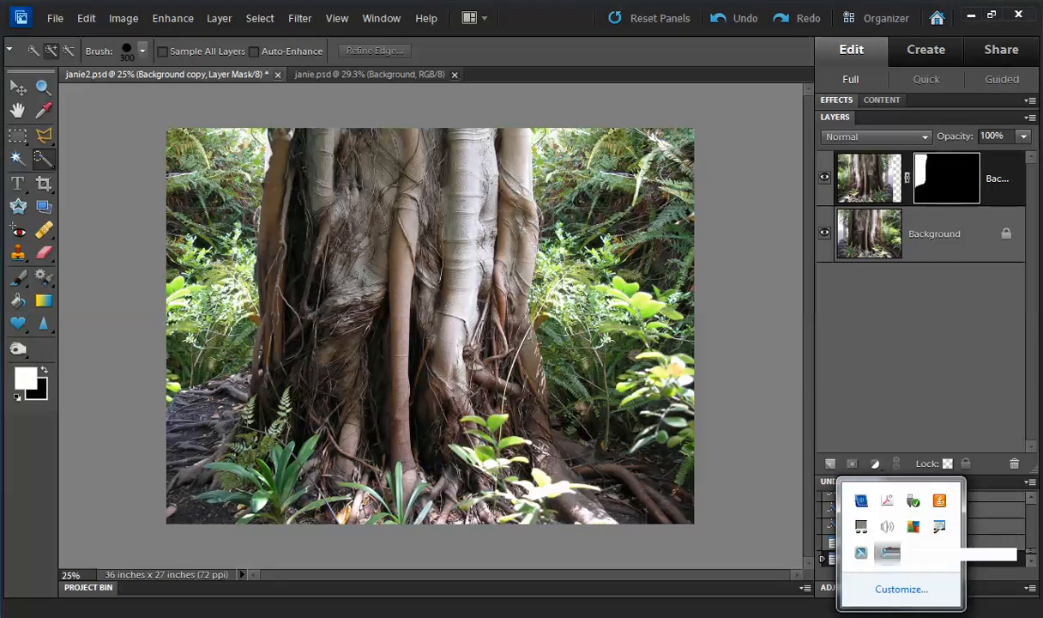
pyautogui.click(889, 553)
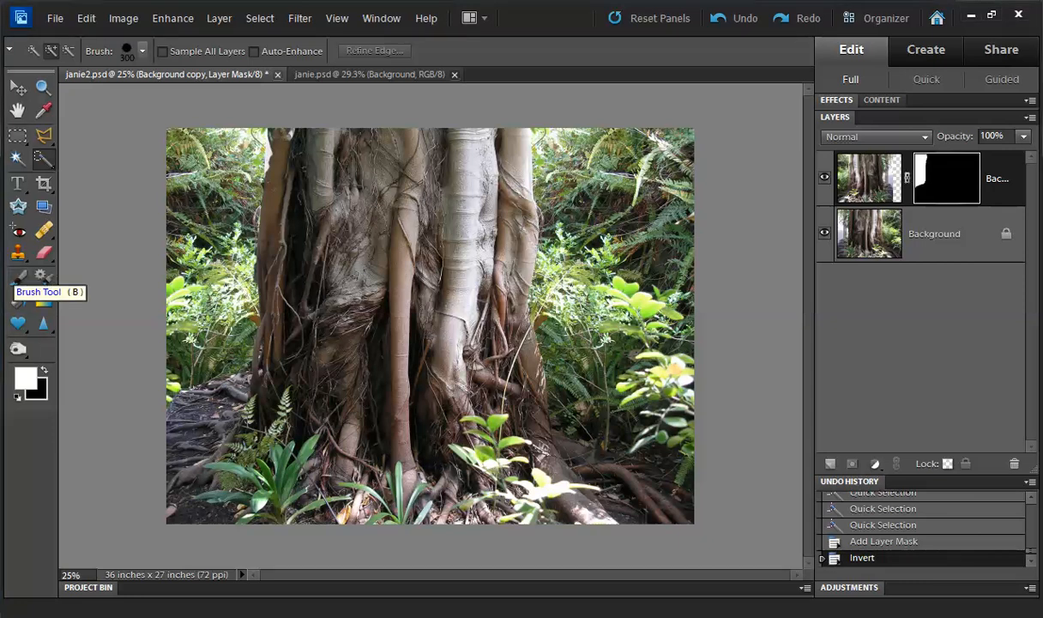
# Set the Brush tool to 16% opacity and a 400 px size, and greatly reduce its hardness
pyautogui.click(19, 276)
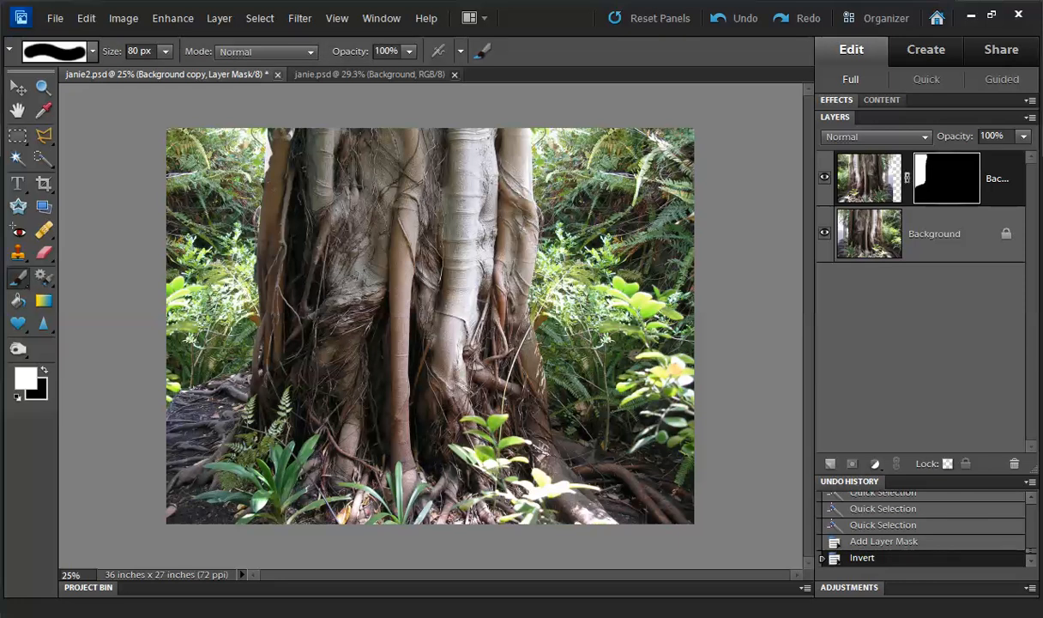
pyautogui.moveTo(365, 50)
pyautogui.mouseDown()
pyautogui.moveTo(284, 50)
pyautogui.moveTo(325, 51)
pyautogui.moveTo(294, 51)
pyautogui.mouseUp()
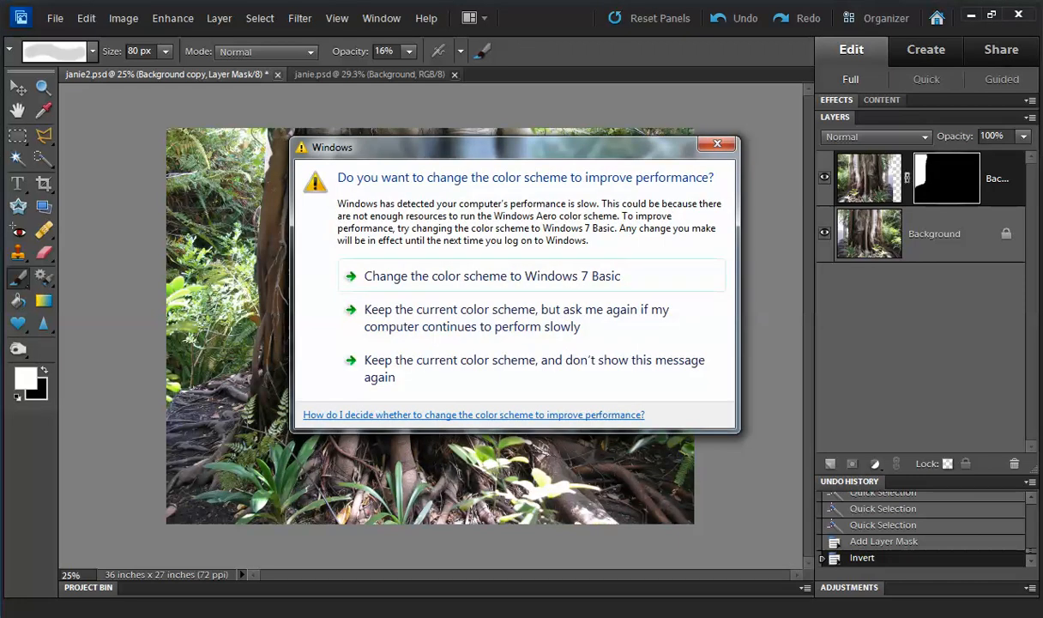
pyautogui.press('Escape')
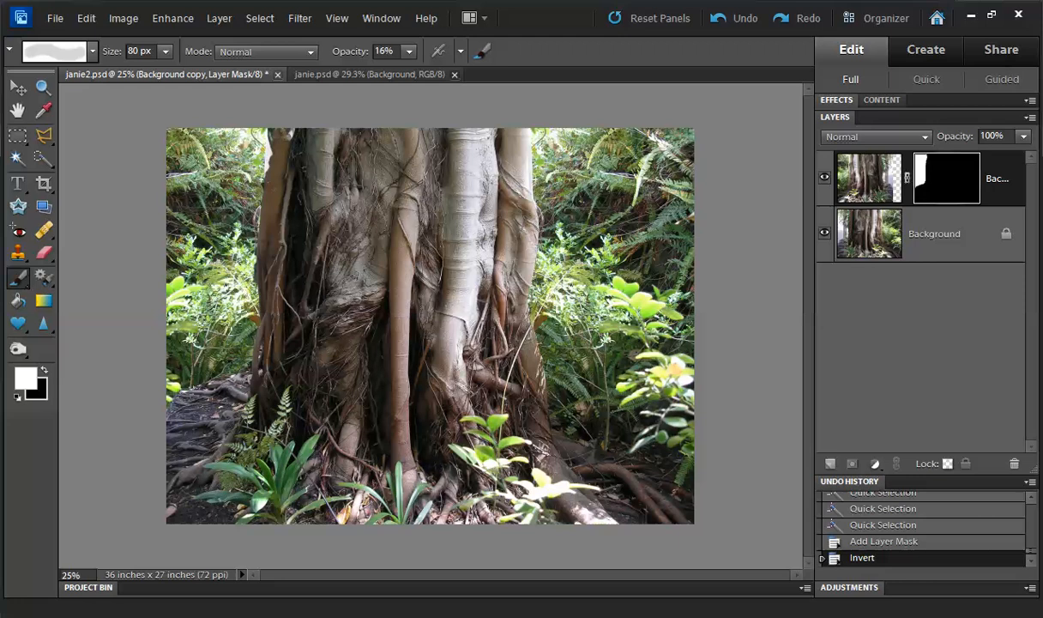
pyautogui.press(']')
pyautogui.press(']')
pyautogui.press(']')
pyautogui.press(']')
pyautogui.press(']')
pyautogui.press(']')
pyautogui.press(']')
pyautogui.press(']')
pyautogui.press(']')
pyautogui.click(481, 50)
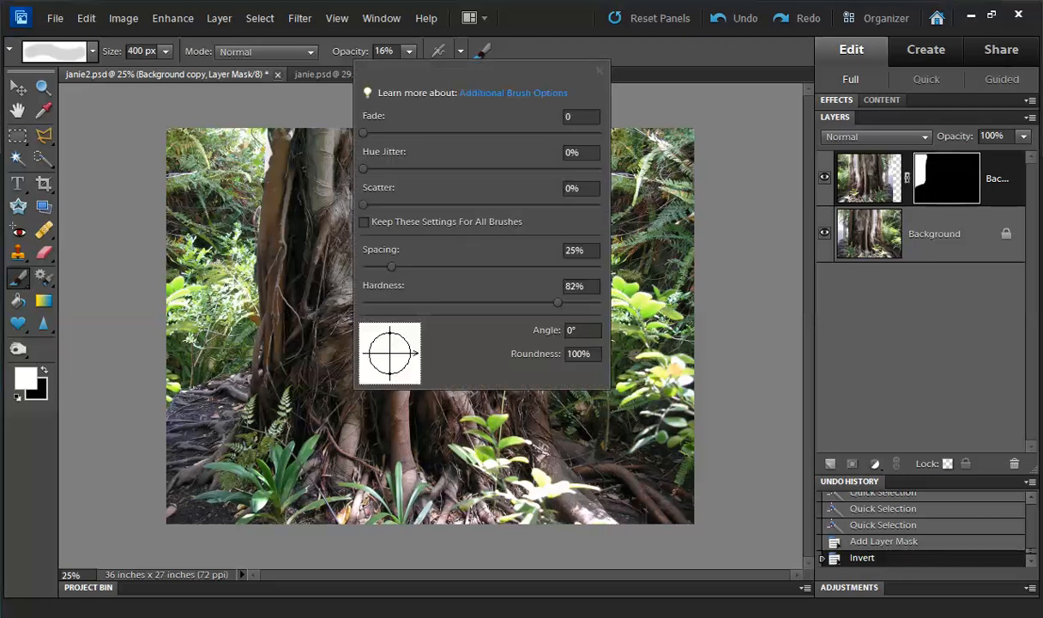
pyautogui.moveTo(558, 303); pyautogui.dragTo(408, 302)
pyautogui.press('Return')
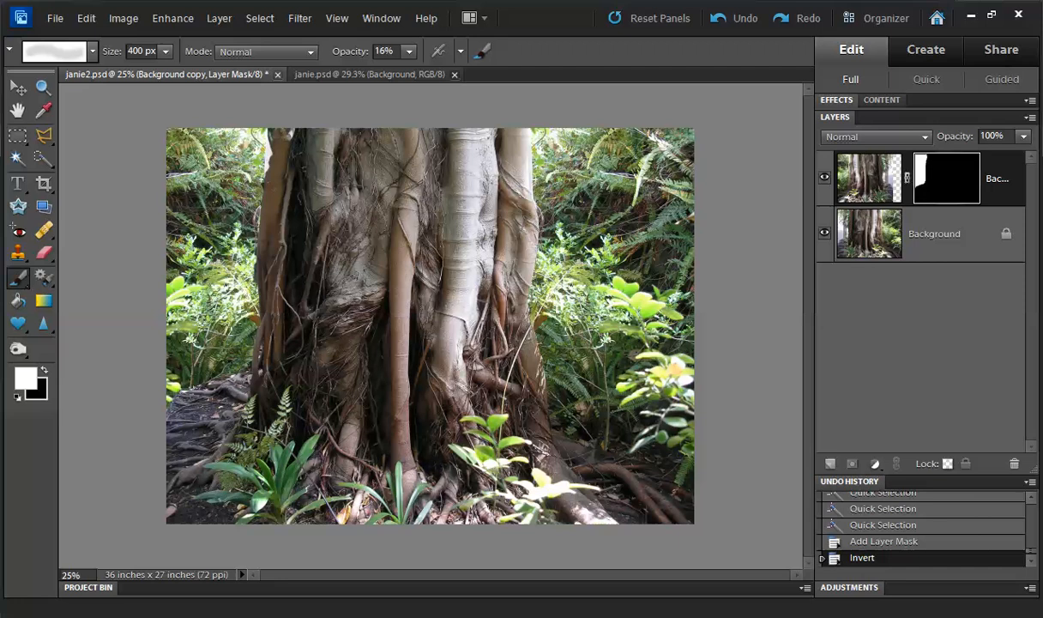
# Paint white on the layer mask over the ground left of the trunk to blend the flipped foliage into the roots
pyautogui.click(224, 390)
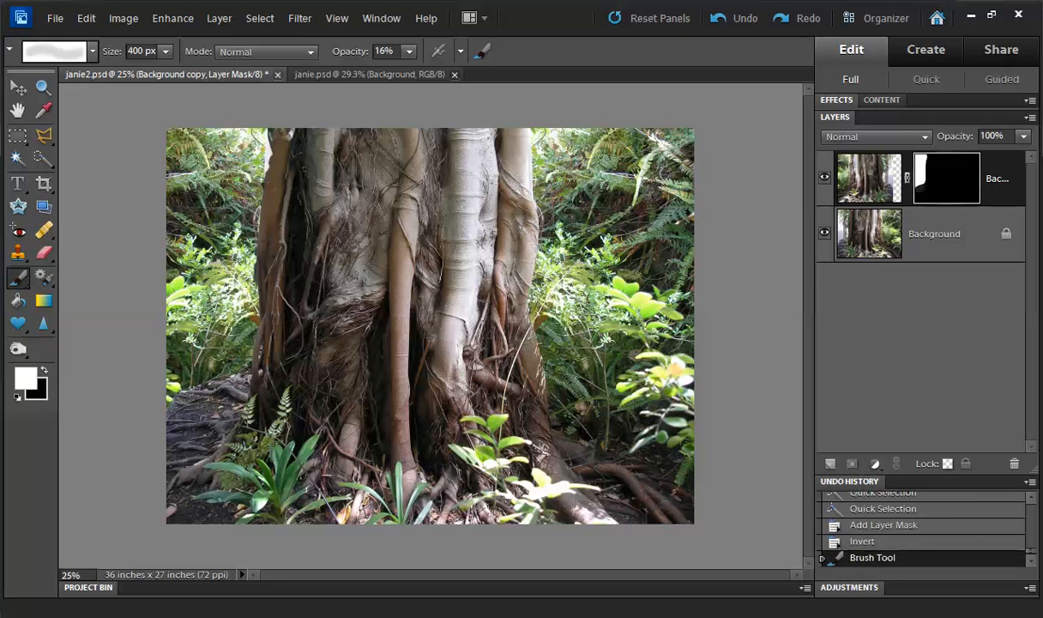
pyautogui.click(188, 398)
pyautogui.click(203, 403)
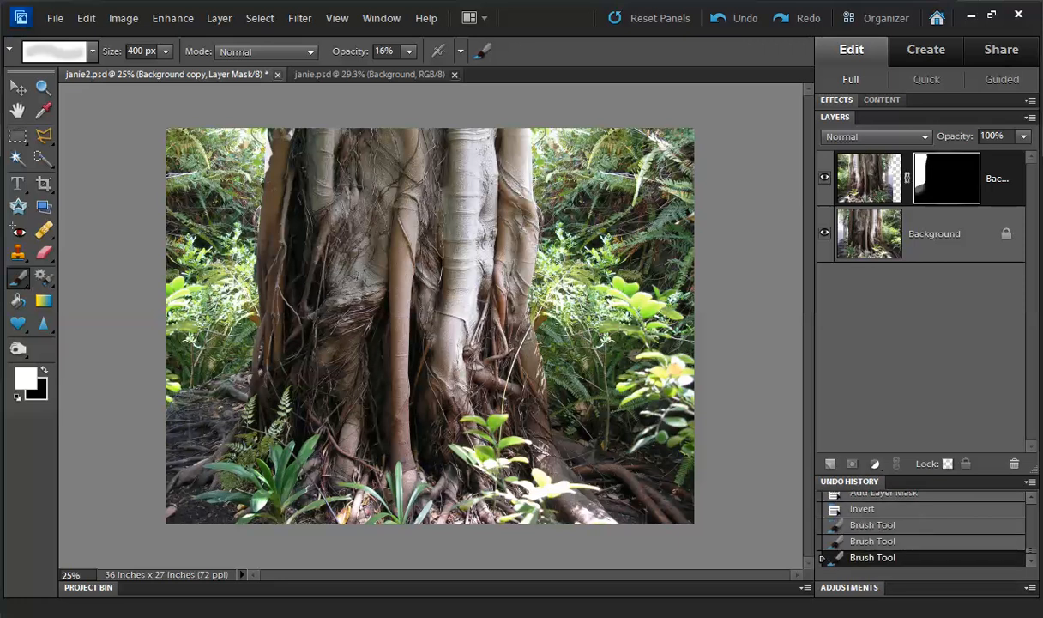
pyautogui.click(198, 416)
pyautogui.click(202, 412)
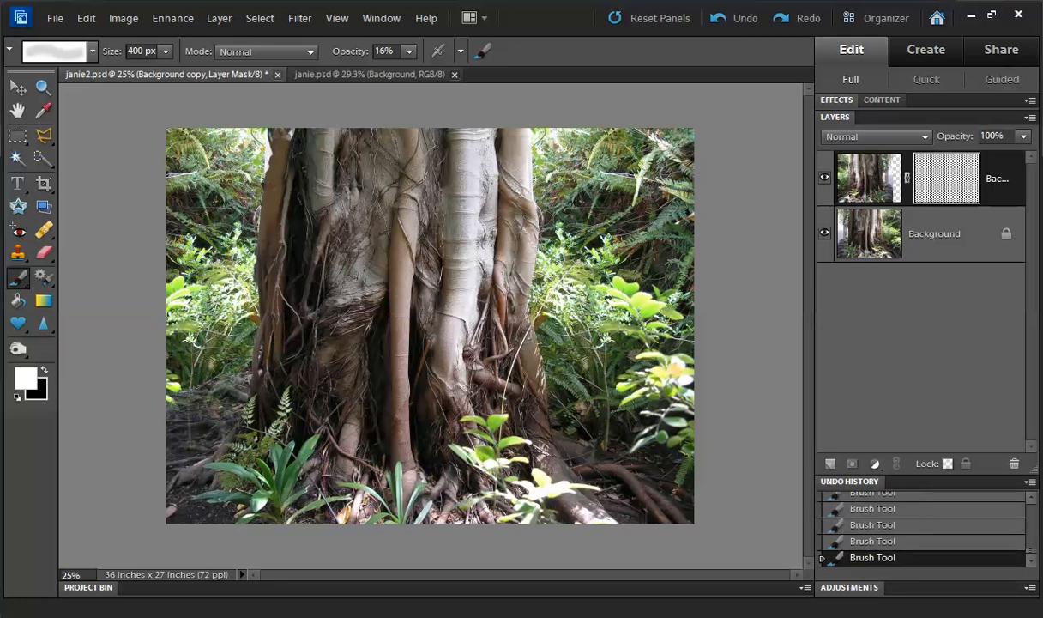
pyautogui.click(185, 416)
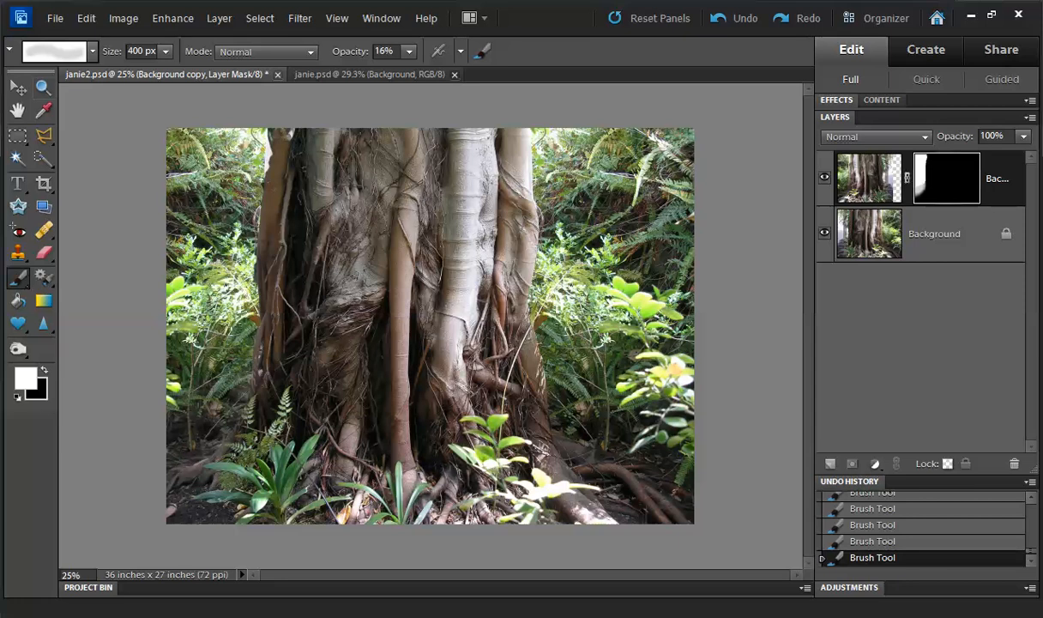
# Set the Brush tool to black at 100 px, 100% opacity and much higher hardness for retouching the trunk's left edge
pyautogui.click(43, 87)
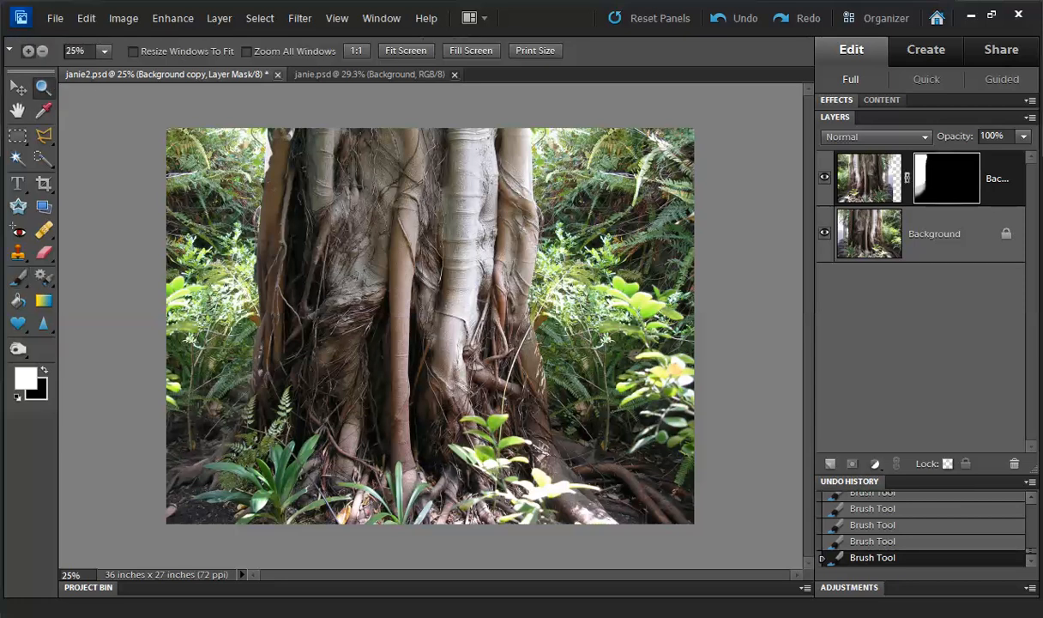
pyautogui.moveTo(163, 359); pyautogui.dragTo(346, 478)
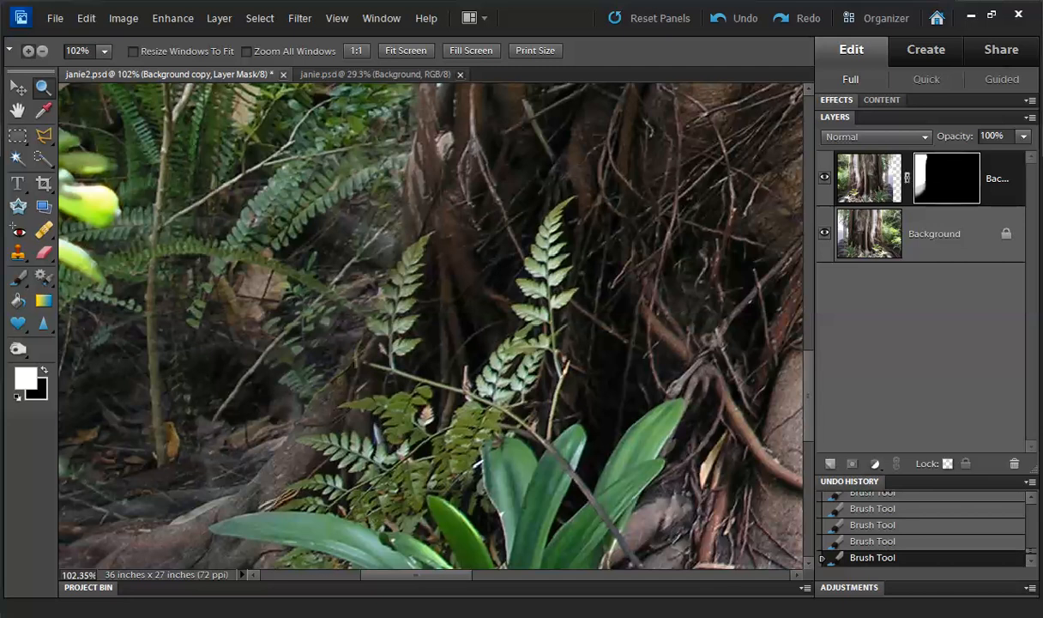
pyautogui.moveTo(428, 207); pyautogui.dragTo(631, 168)
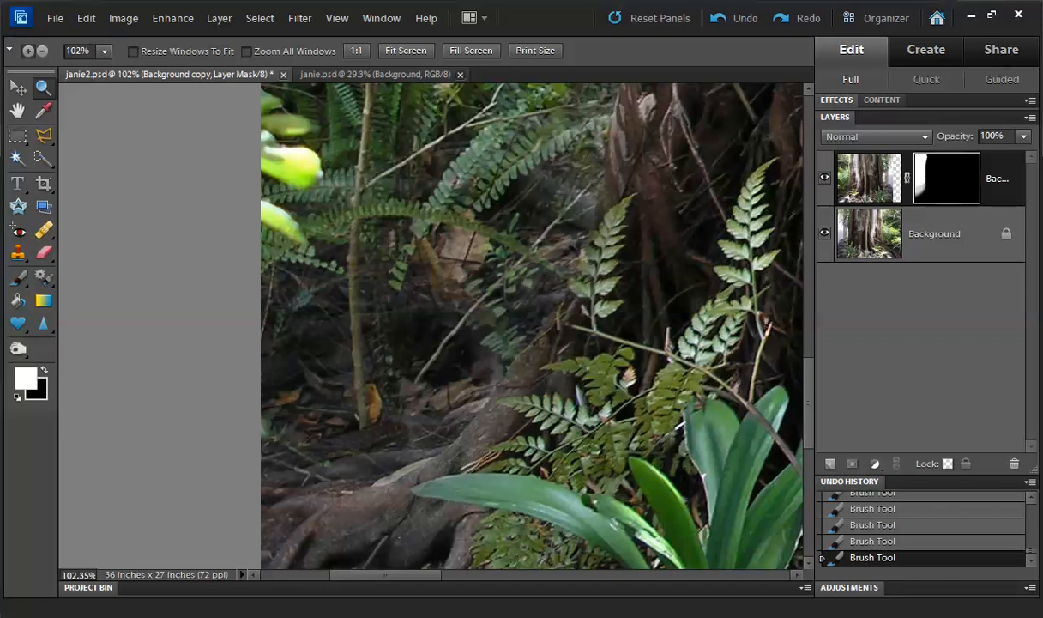
pyautogui.moveTo(553, 243); pyautogui.dragTo(512, 409)
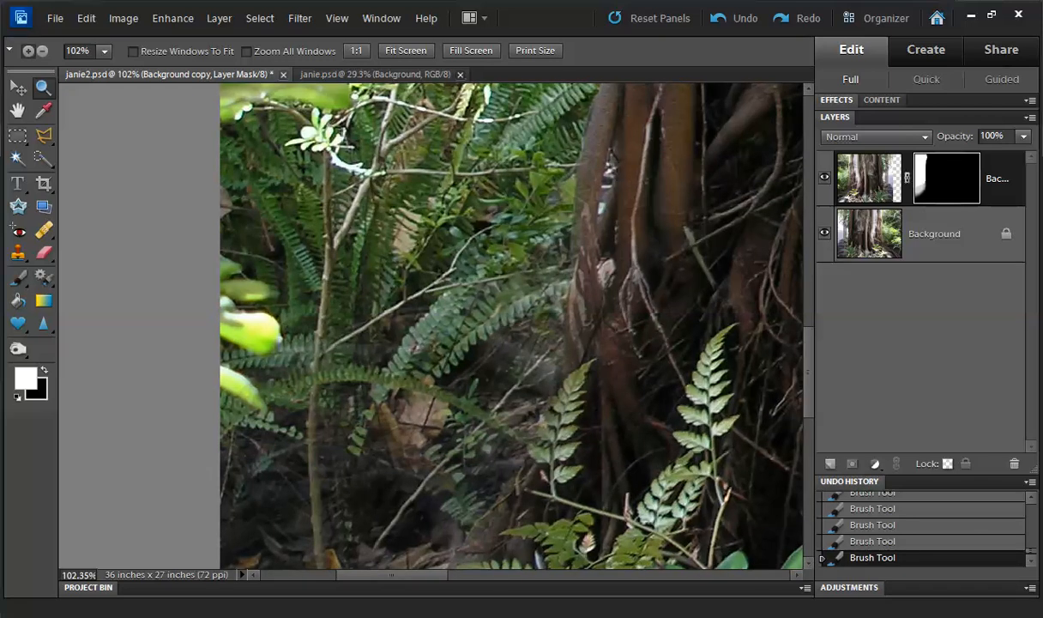
pyautogui.moveTo(515, 197); pyautogui.dragTo(474, 526)
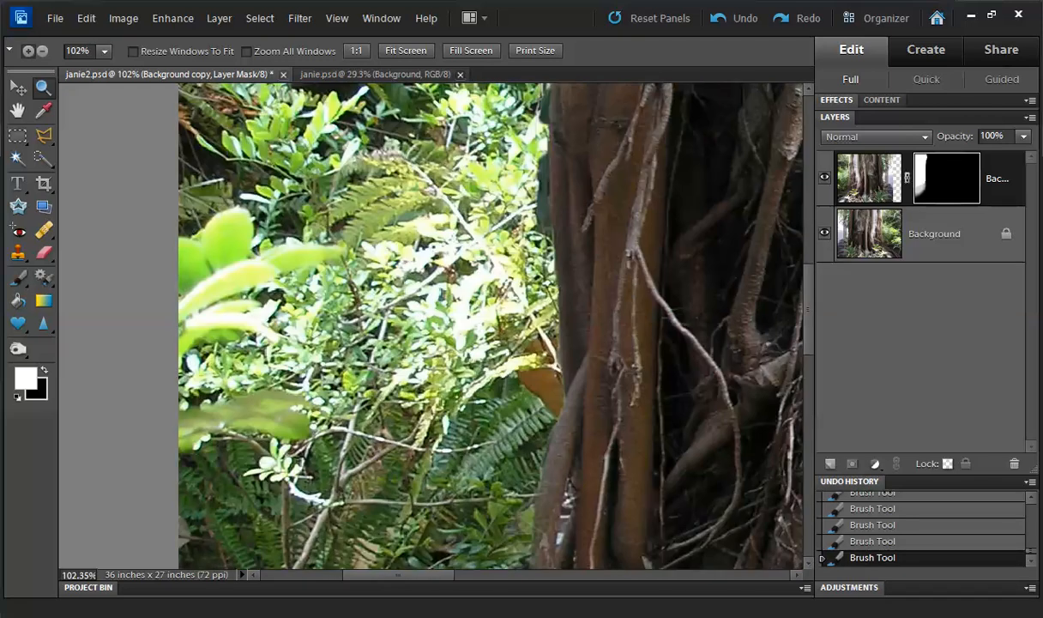
pyautogui.moveTo(496, 223); pyautogui.dragTo(494, 429)
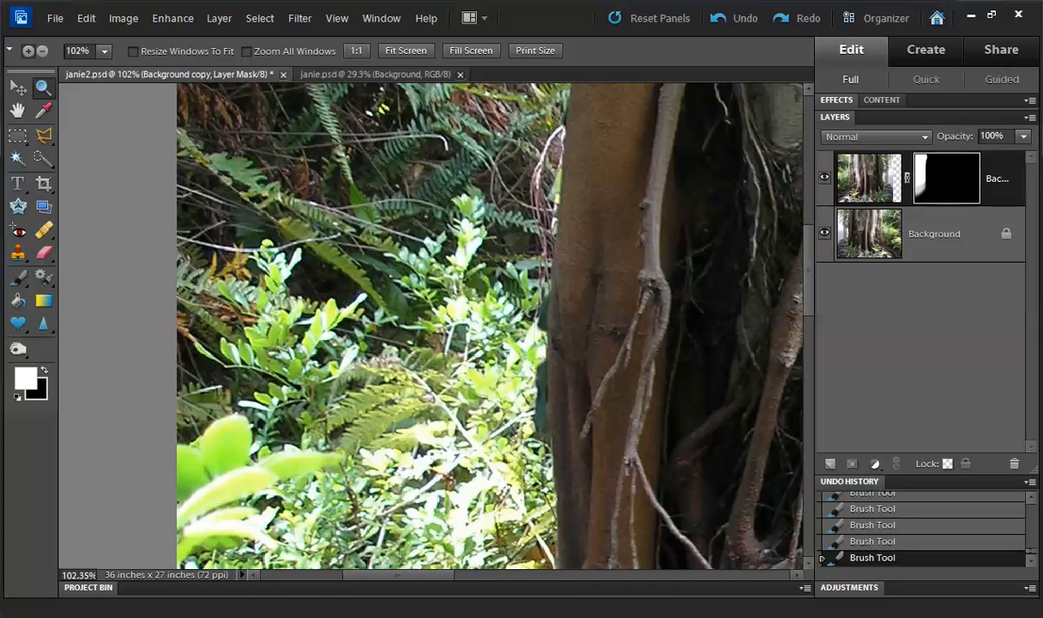
pyautogui.press('x')
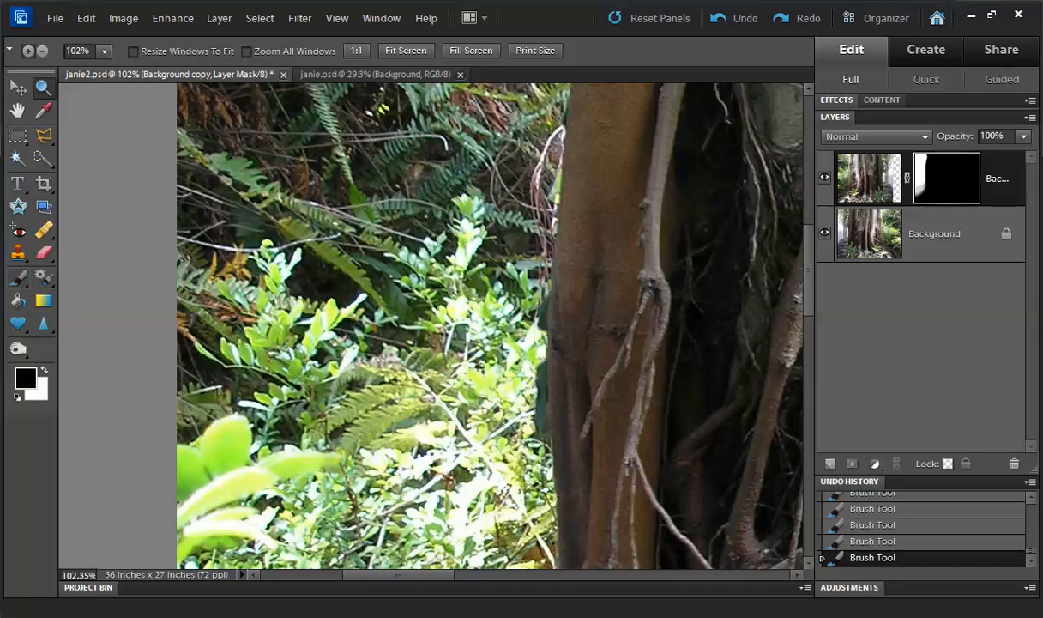
pyautogui.press('b')
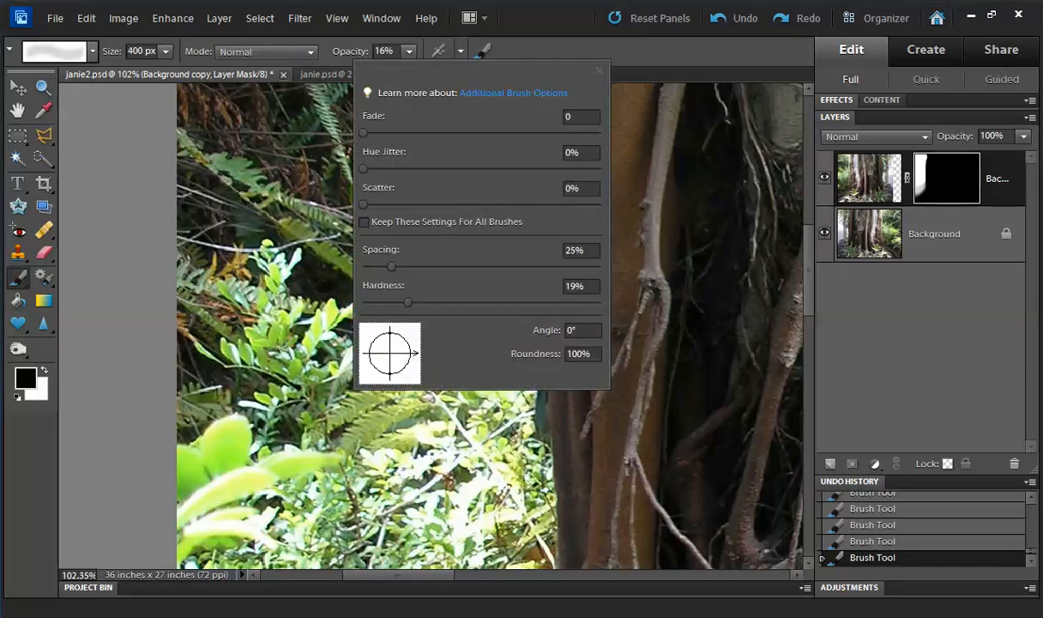
pyautogui.moveTo(407, 302); pyautogui.dragTo(538, 302)
pyautogui.press('Return')
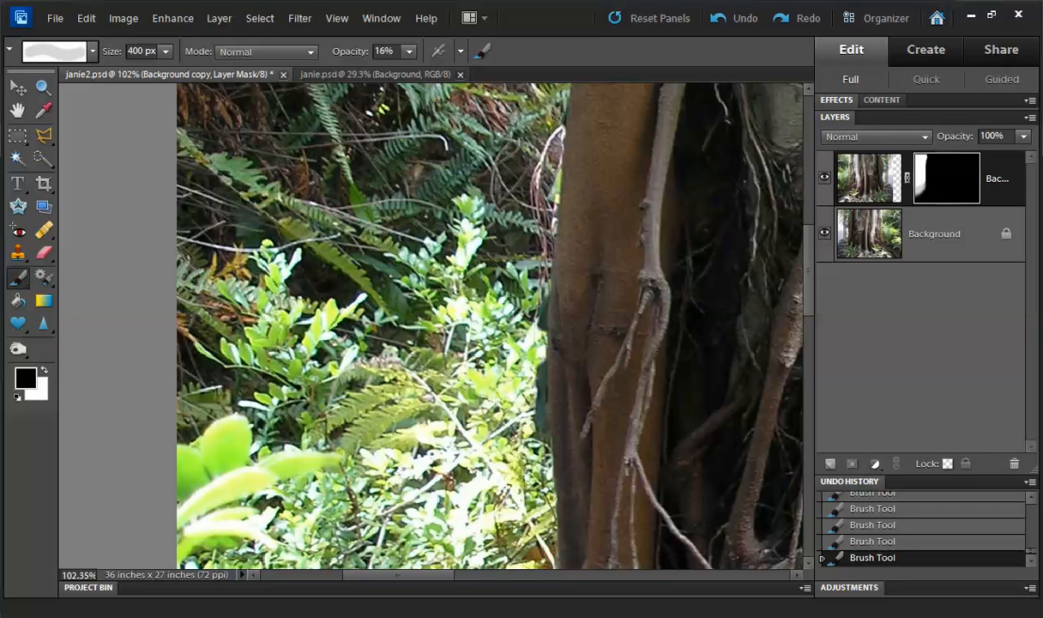
pyautogui.press('[')
pyautogui.press('[')
pyautogui.press('[')
pyautogui.press('[')
pyautogui.moveTo(478, 419); pyautogui.dragTo(476, 385)
pyautogui.press('0')
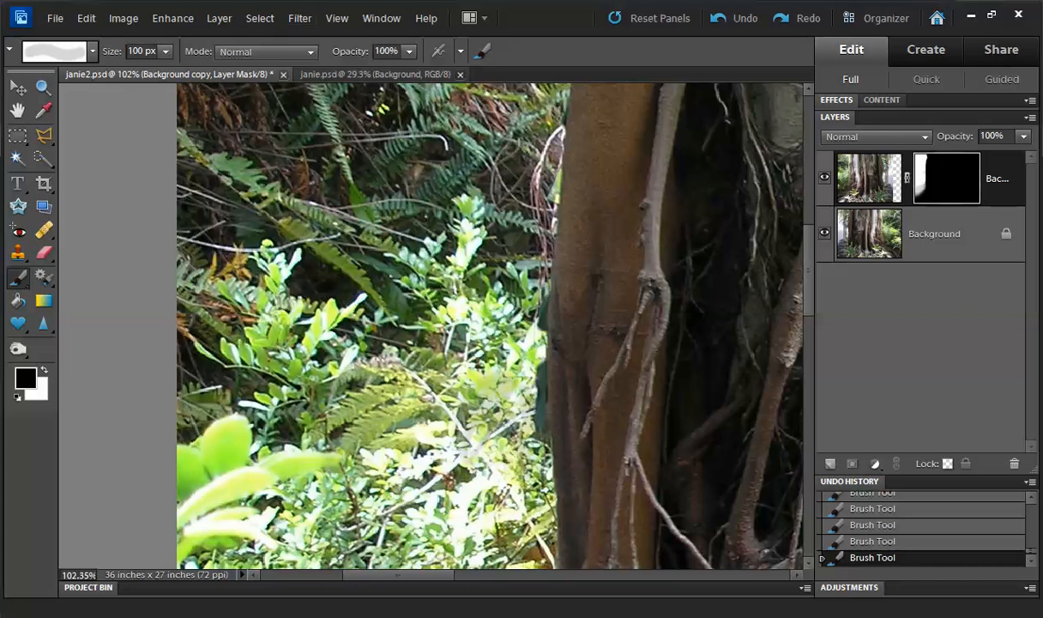
# Retouch the layer mask in white along the trunk's left edge to cover the leftover dark background with flipped foliage
pyautogui.moveTo(481, 467); pyautogui.dragTo(477, 391)
pyautogui.hotkey('ctrl', 'z')
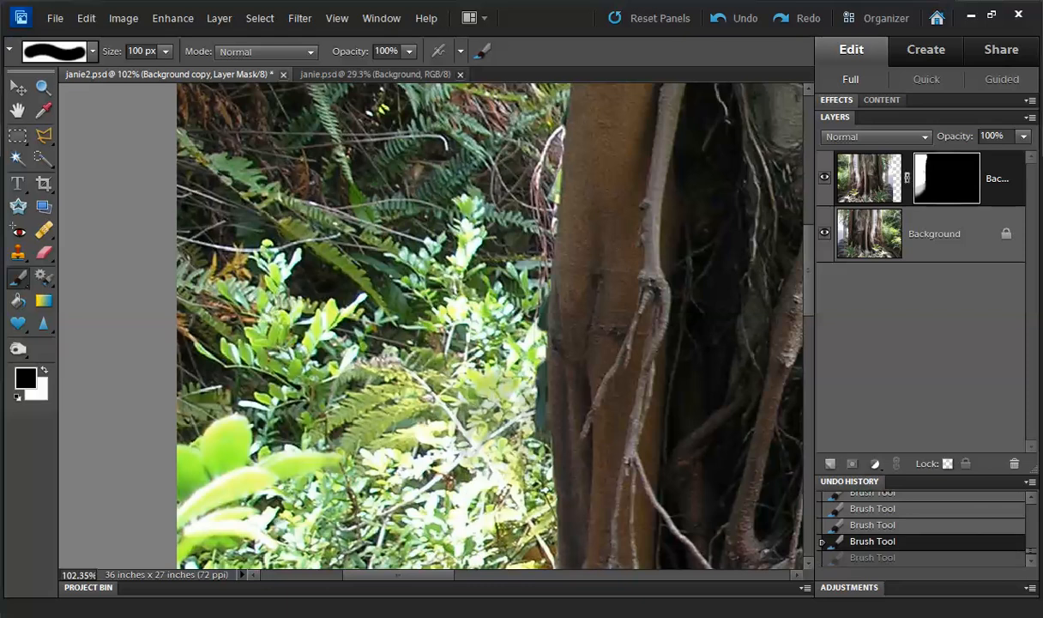
pyautogui.press('x')
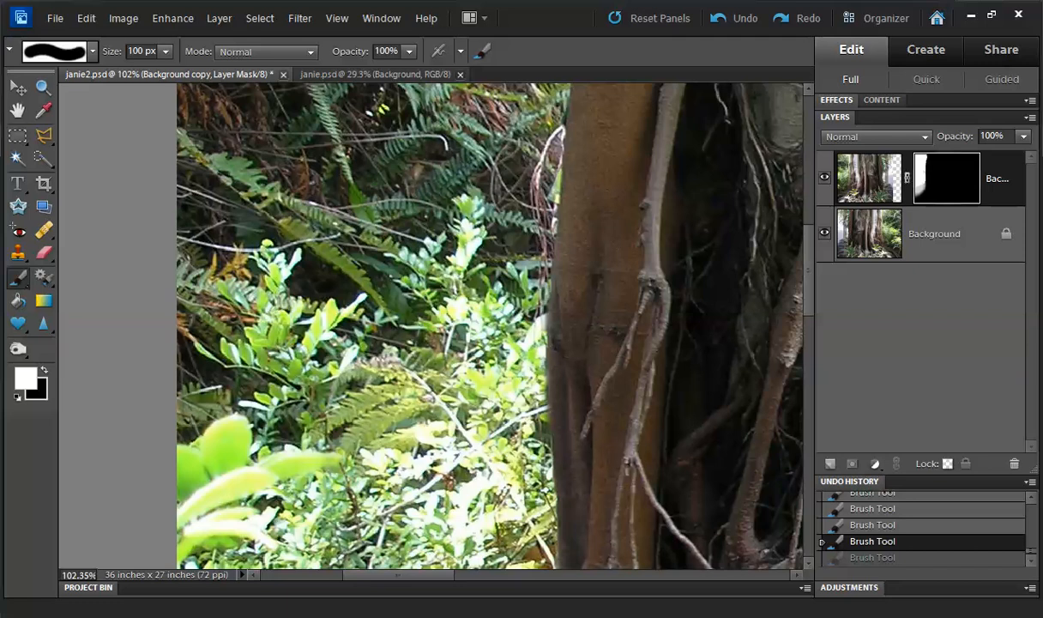
pyautogui.hotkey('ctrl', 'y')
pyautogui.moveTo(429, 154)
pyautogui.mouseDown()
pyautogui.moveTo(403, 285)
pyautogui.moveTo(392, 523)
pyautogui.moveTo(400, 342)
pyautogui.mouseUp()
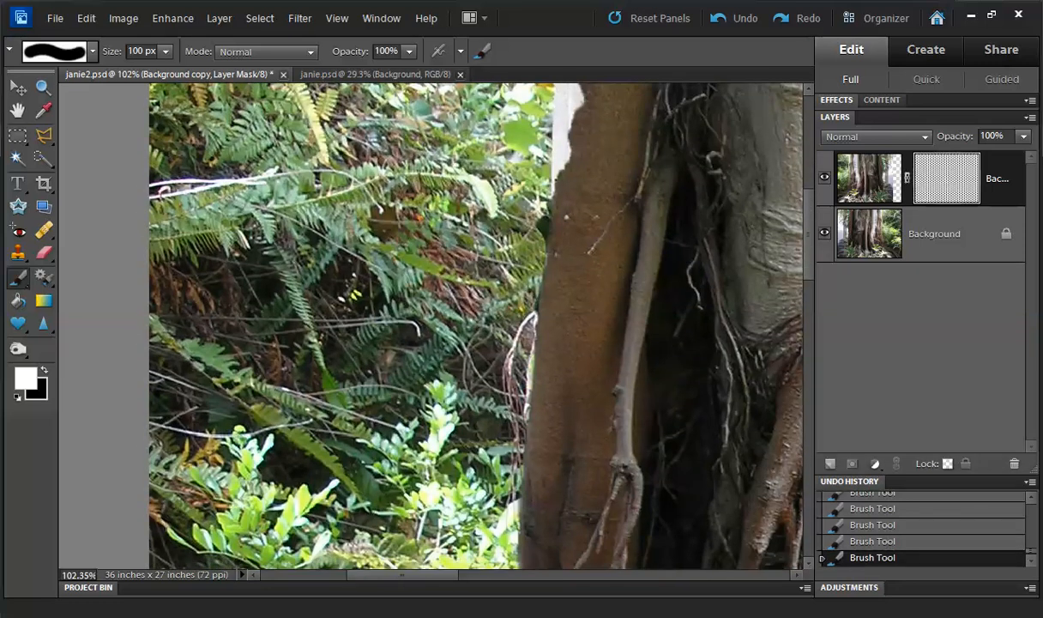
# Paint black on the layer mask over the jagged upper part of the trunk's left edge to restore the original bark
pyautogui.moveTo(401, 342); pyautogui.dragTo(392, 546)
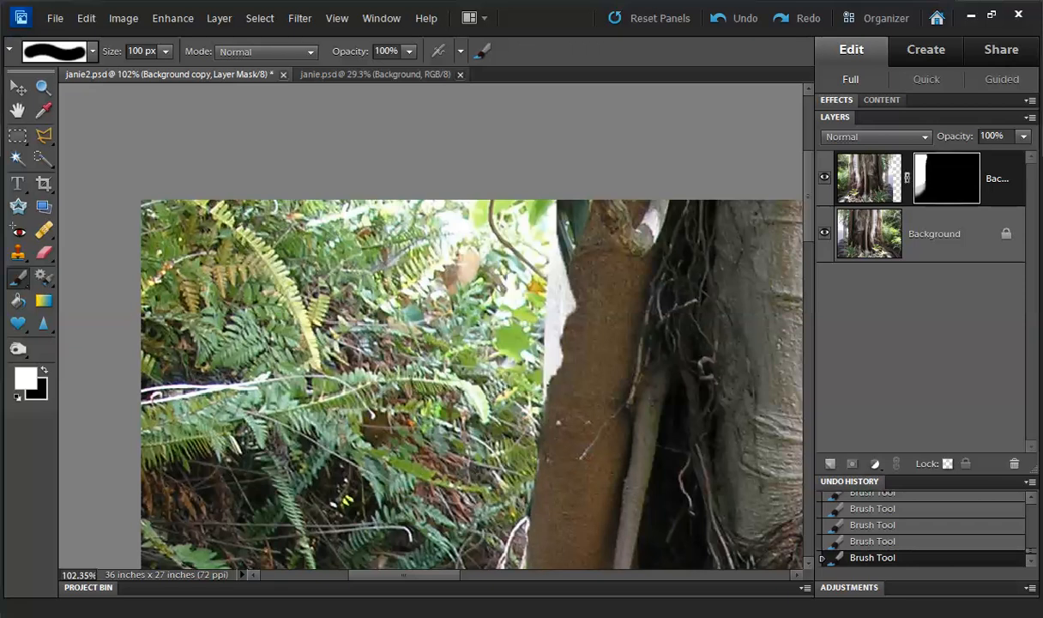
pyautogui.press('x')
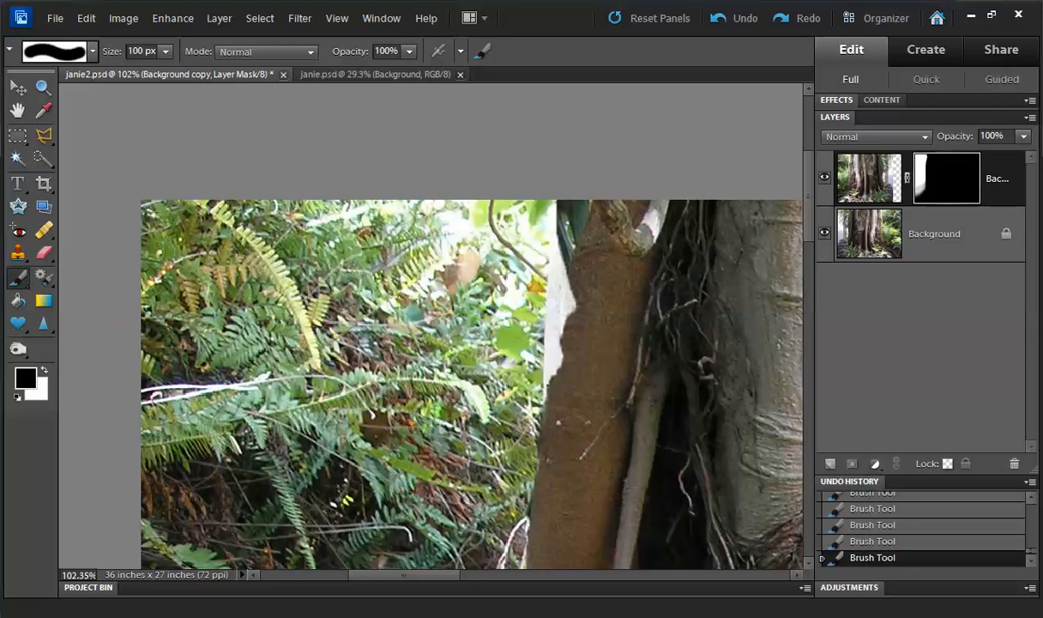
pyautogui.moveTo(598, 320)
pyautogui.mouseDown()
pyautogui.moveTo(585, 371)
pyautogui.moveTo(597, 307)
pyautogui.mouseUp()
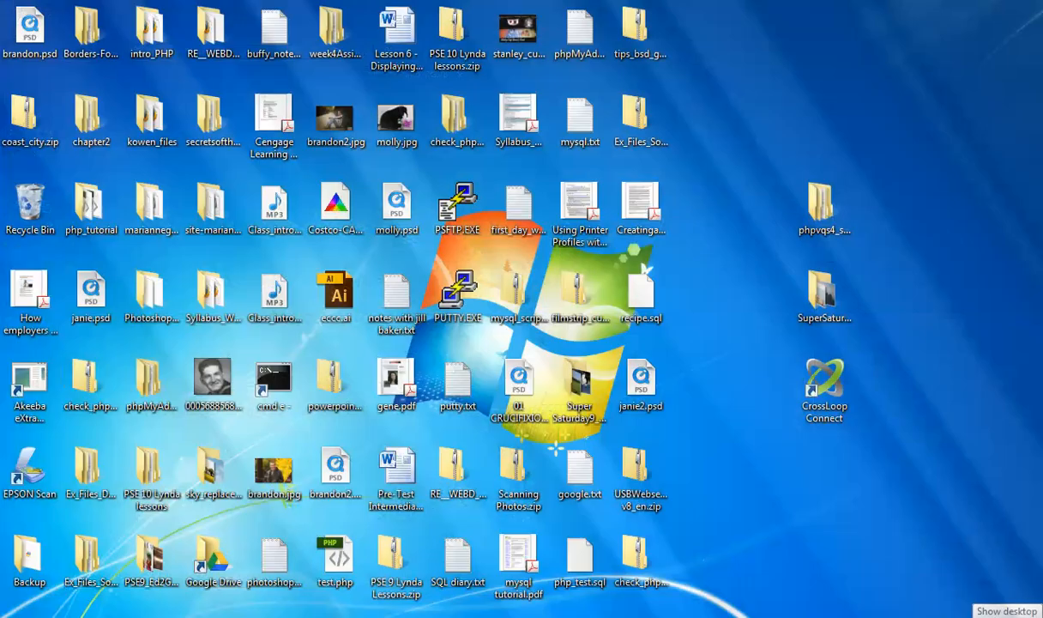
# Paint white on the layer mask beside the top of the trunk to reveal more of the flipped copy along its left edge
pyautogui.press('x')
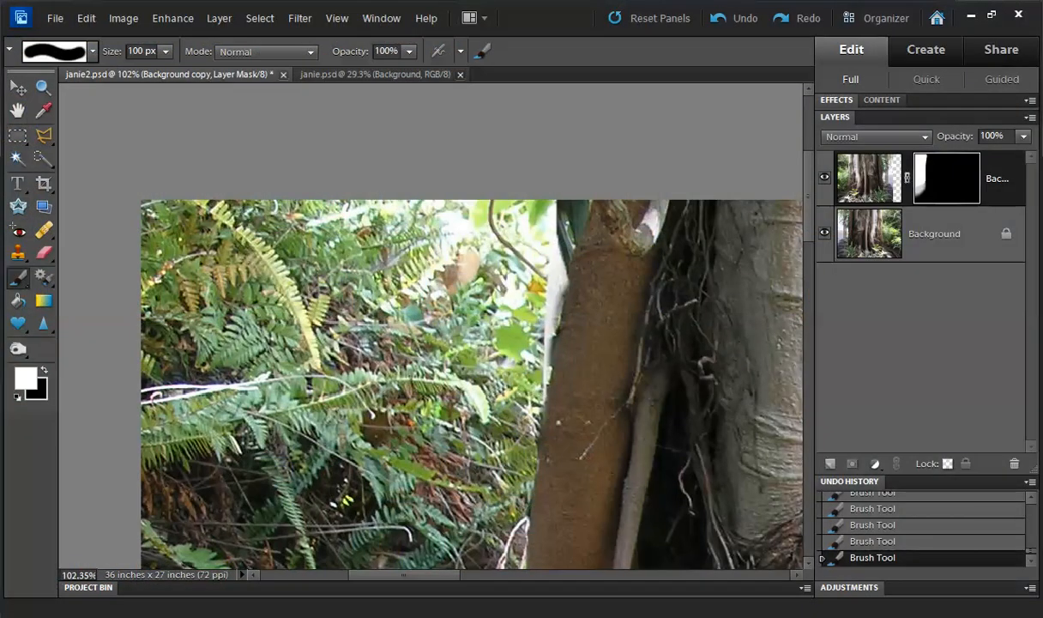
pyautogui.click(521, 302)
pyautogui.moveTo(522, 251)
pyautogui.mouseDown()
pyautogui.moveTo(562, 198)
pyautogui.moveTo(540, 253)
pyautogui.moveTo(547, 230)
pyautogui.moveTo(510, 436)
pyautogui.mouseUp()
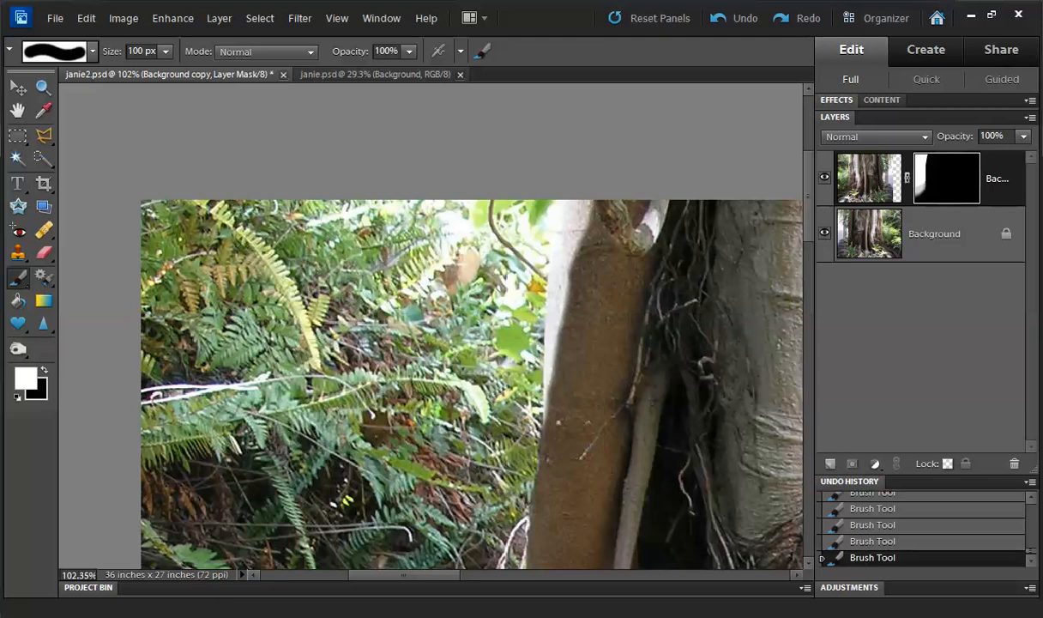
pyautogui.press('x')
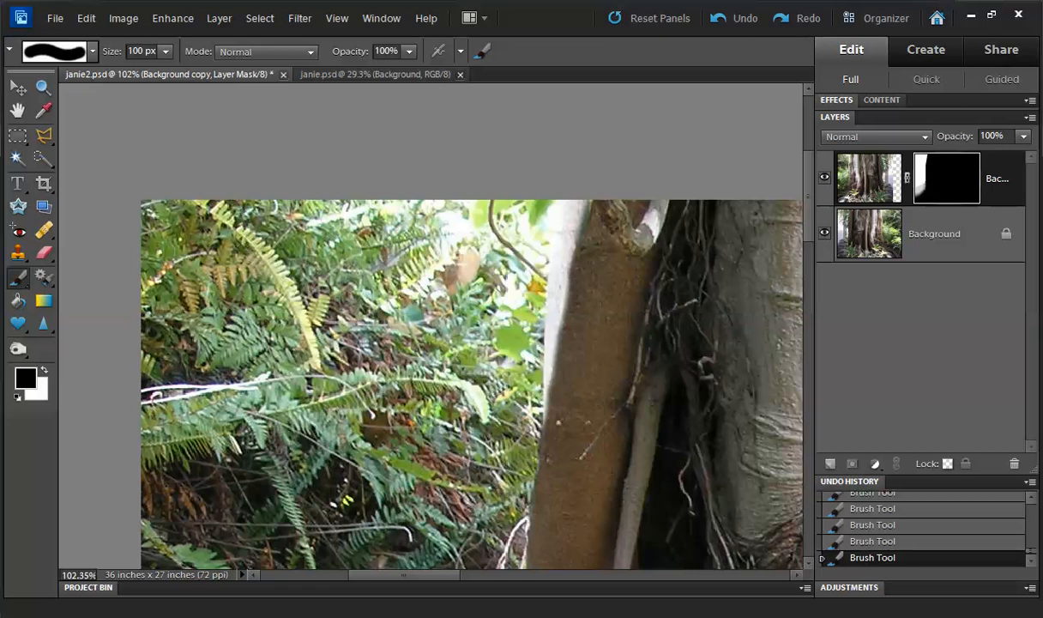
pyautogui.press('x')
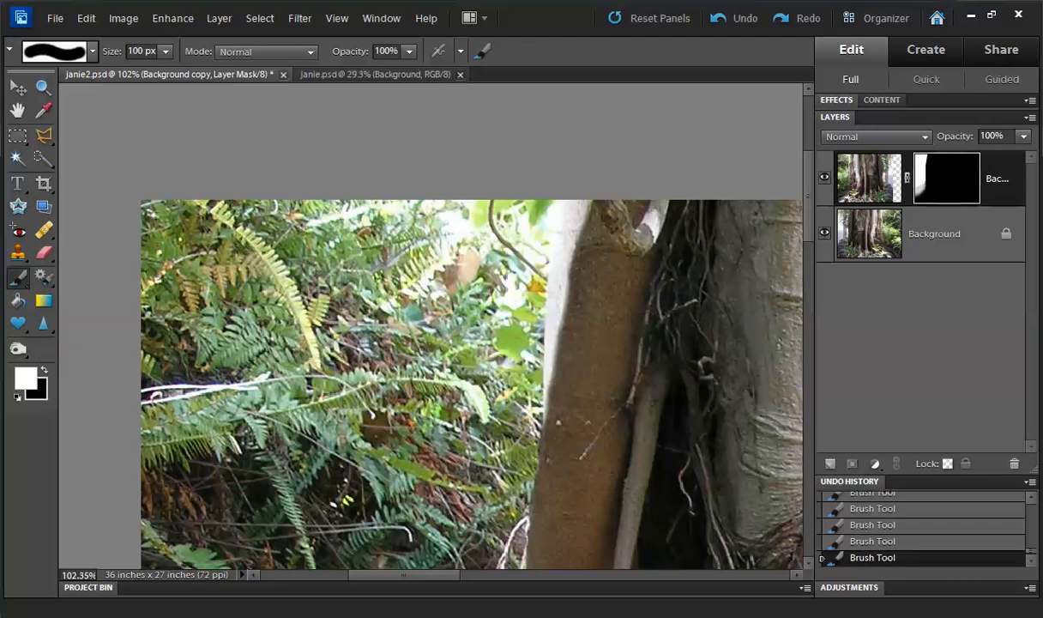
# Unlink the layer mask from the flipped copy's image and switch to the Move tool
pyautogui.click(907, 177)
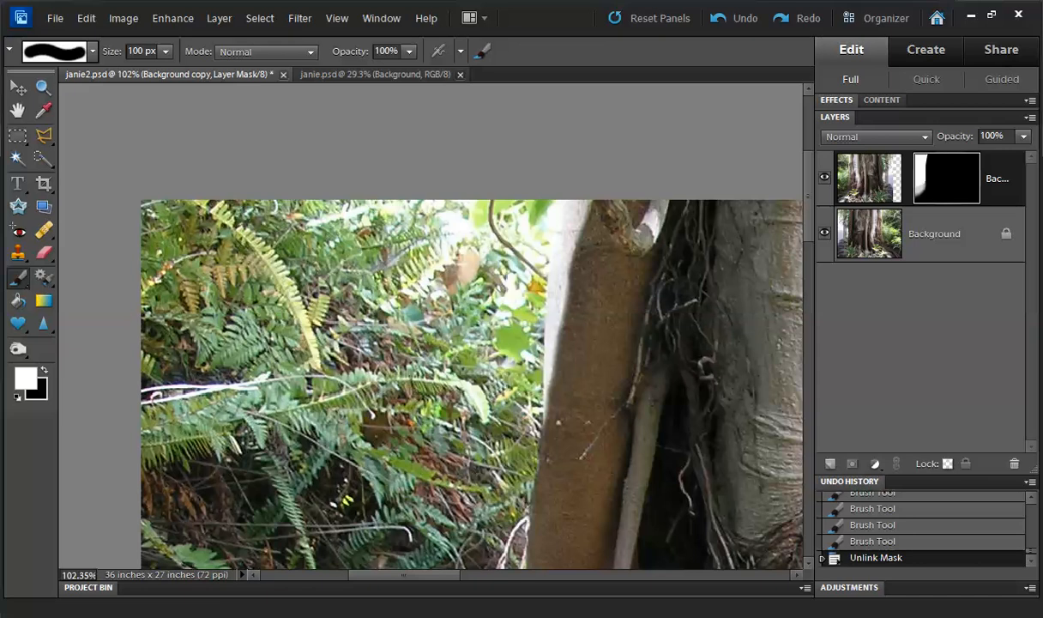
pyautogui.press('v')
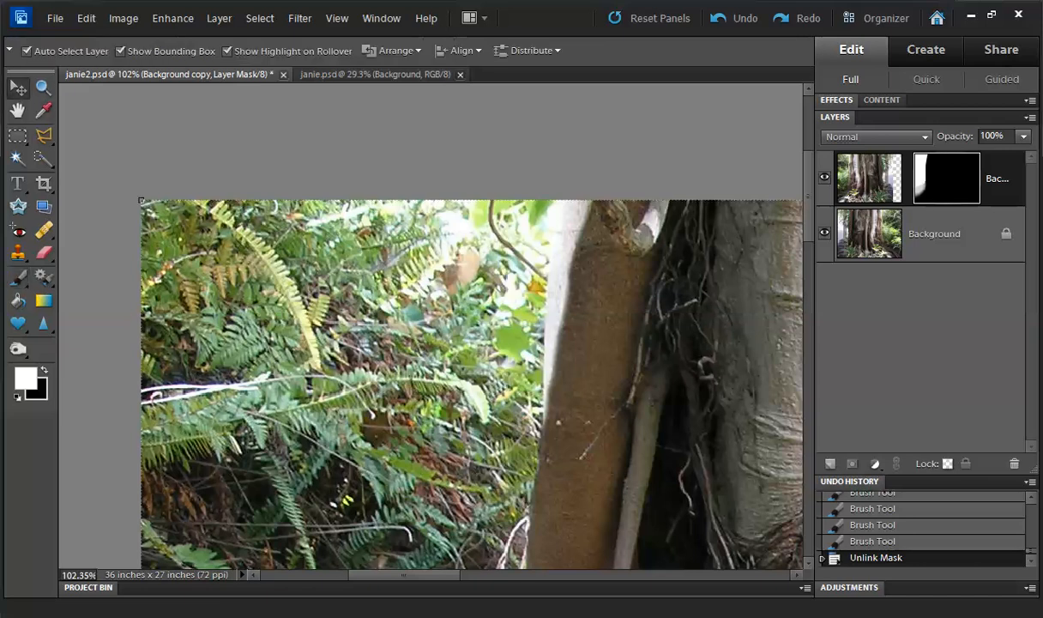
# Try repositioning the unlinked layer mask against the trunk's left edge, and undo the move
pyautogui.moveTo(549, 386); pyautogui.dragTo(532, 376)
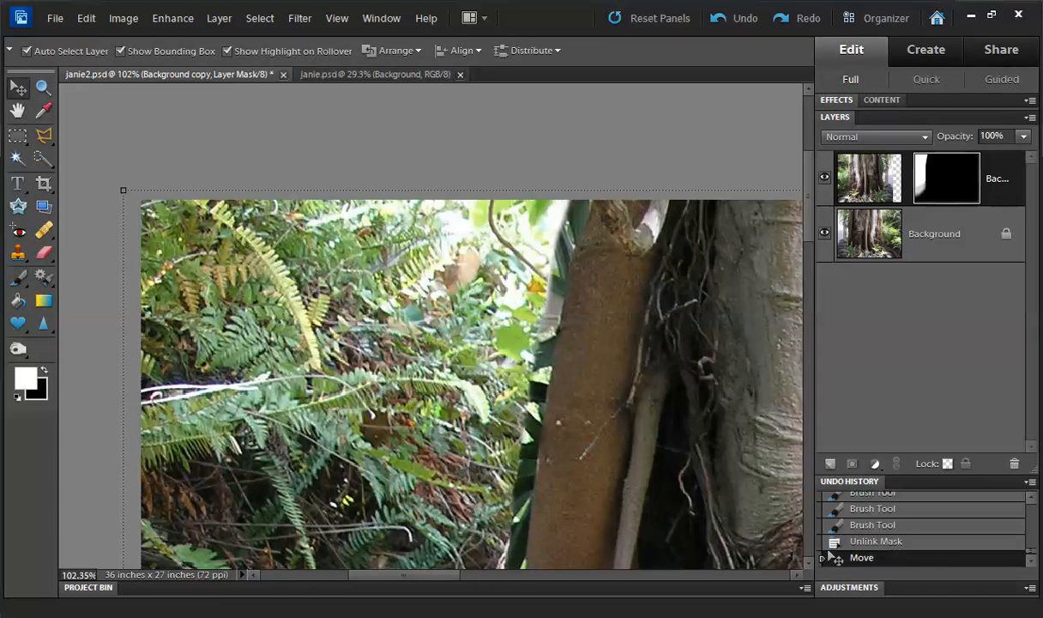
pyautogui.press('Right')
pyautogui.press('Right')
pyautogui.press('Right')
pyautogui.press('Right')
pyautogui.press('Right')
pyautogui.press('Right')
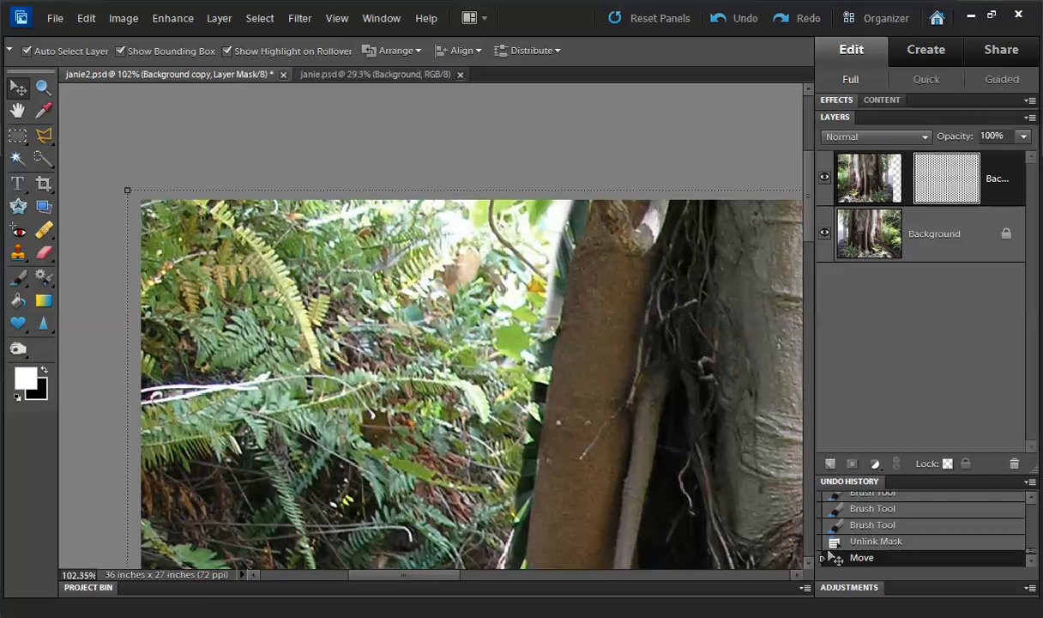
pyautogui.press('Right')
pyautogui.press('Right')
pyautogui.press('Right')
pyautogui.press('Right')
pyautogui.press('Right')
pyautogui.press('Right')
pyautogui.press('Right')
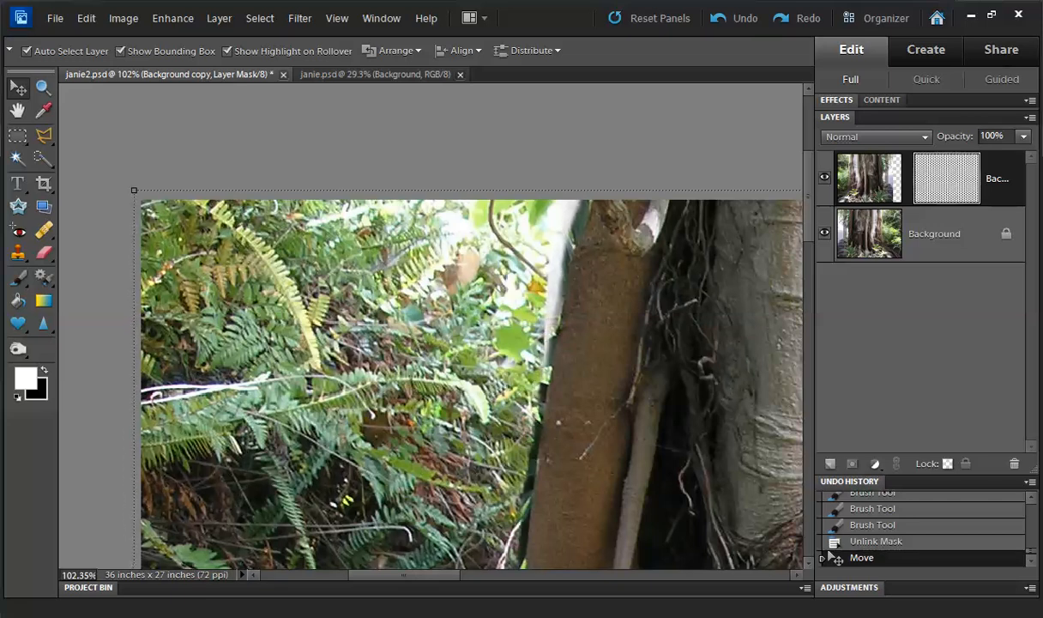
pyautogui.press('Right')
pyautogui.press('Right')
pyautogui.press('Right')
pyautogui.press('Right')
pyautogui.press('Right')
pyautogui.press('Right')
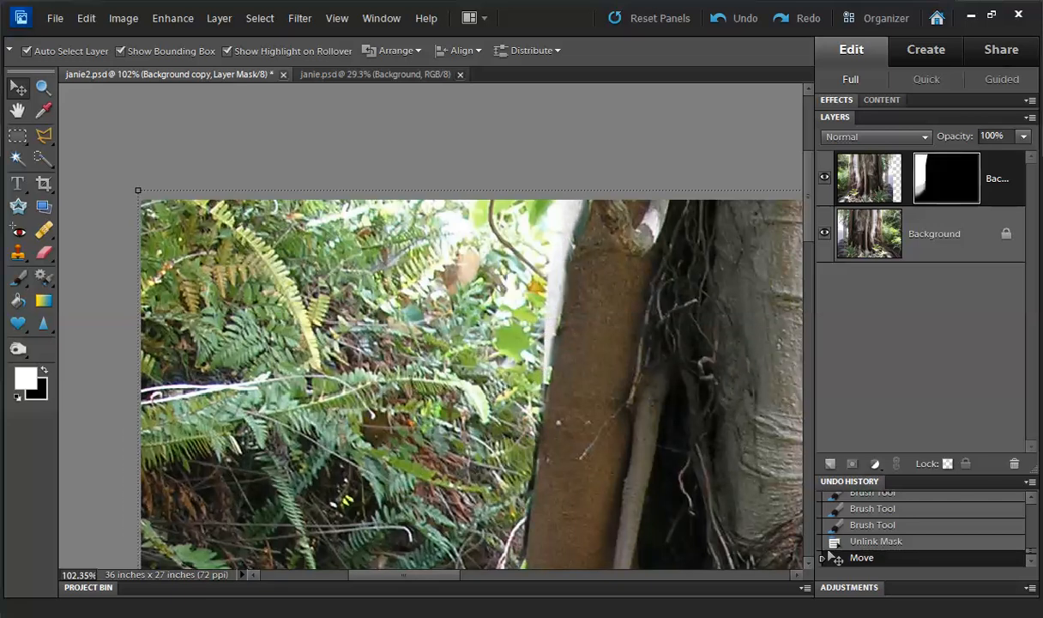
pyautogui.press('Right')
pyautogui.press('Right')
pyautogui.press('Right')
pyautogui.press('Right')
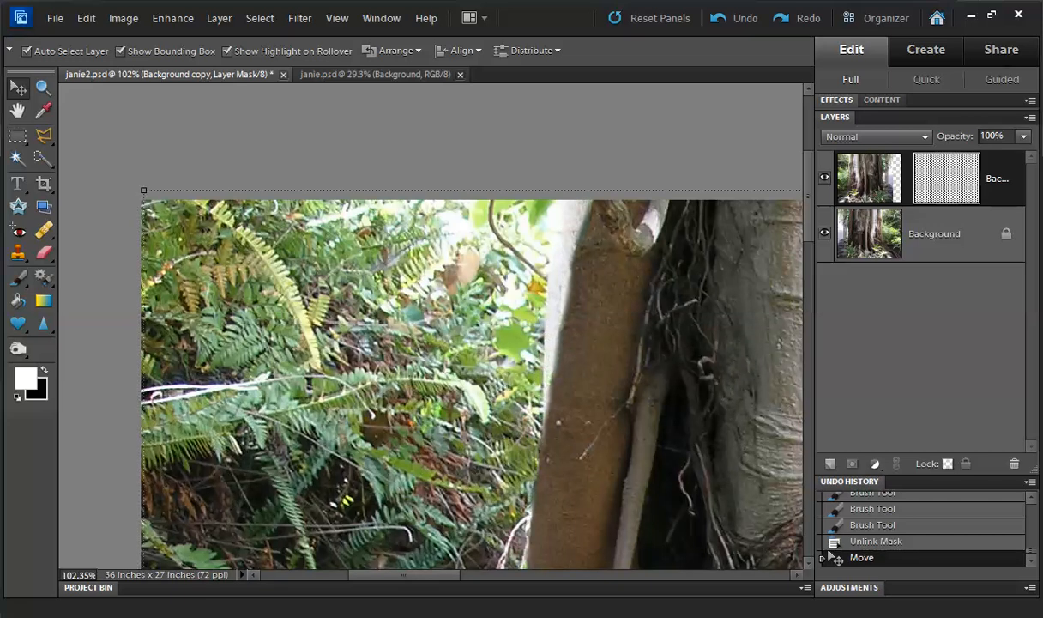
pyautogui.press('Right')
pyautogui.press('Right')
pyautogui.press('Right')
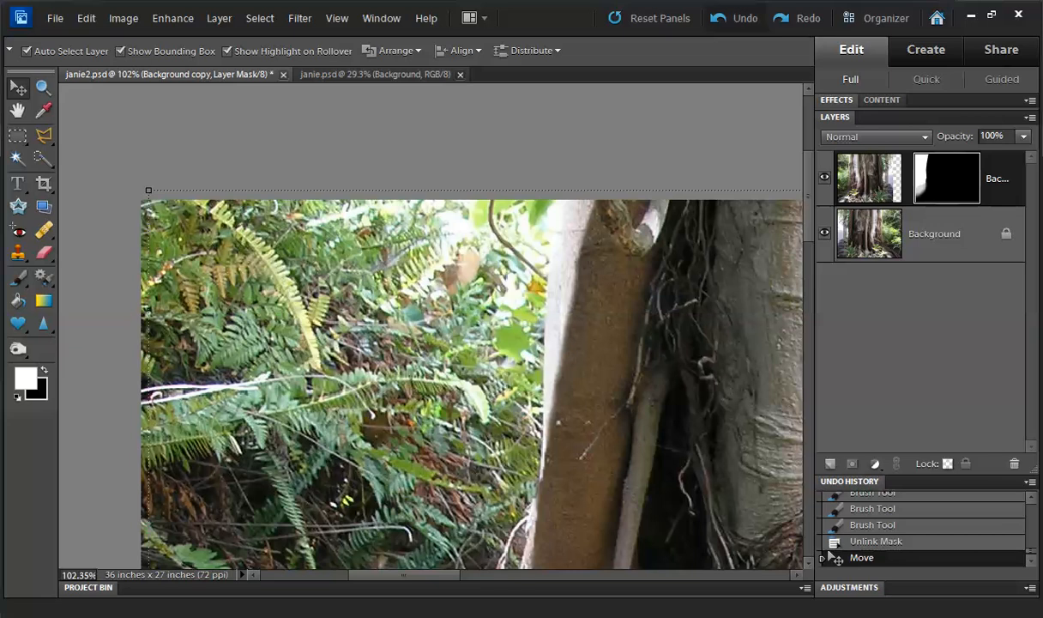
pyautogui.hotkey('ctrl', 'z')
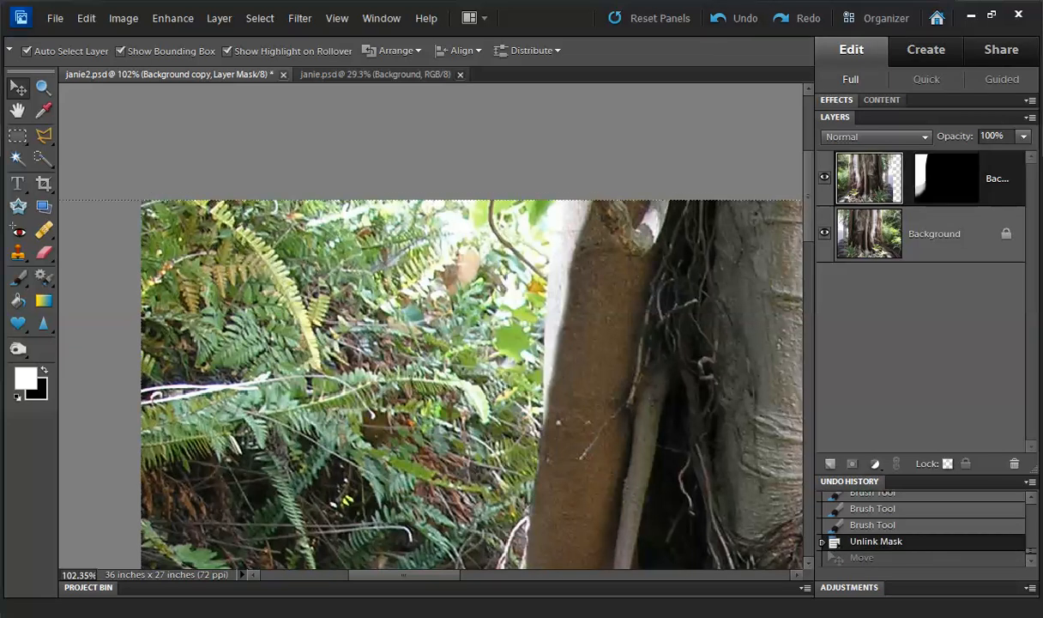
# Make the flipped copy's image active instead of its mask and nudge it right until foliage fills the bright strip beside the trunk
pyautogui.click(863, 181)
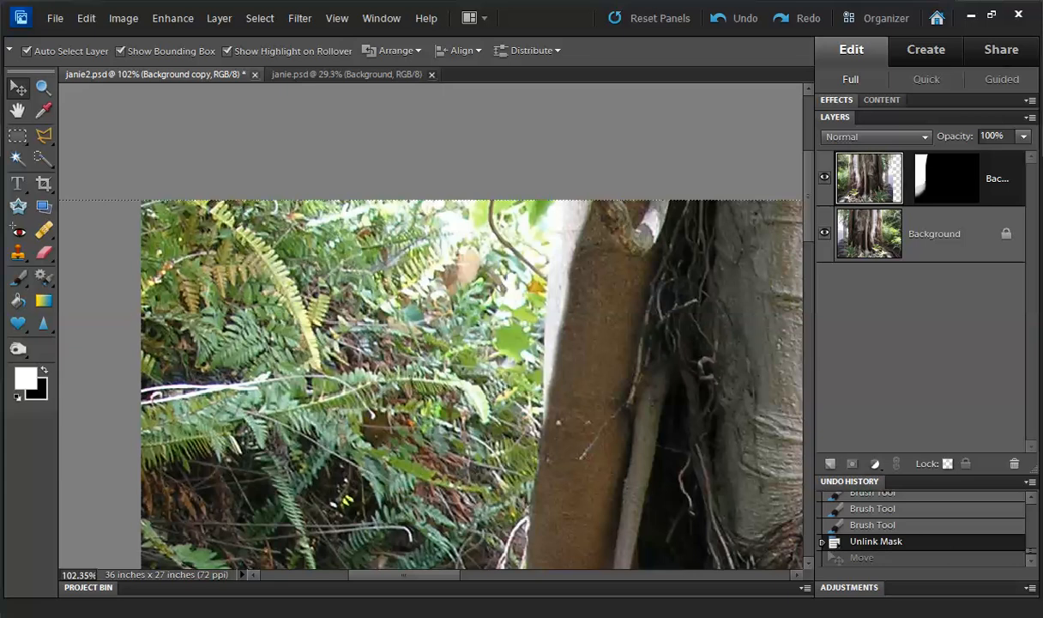
pyautogui.press('Right')
pyautogui.press('Right')
pyautogui.press('Right')
pyautogui.press('Right')
pyautogui.press('Right')
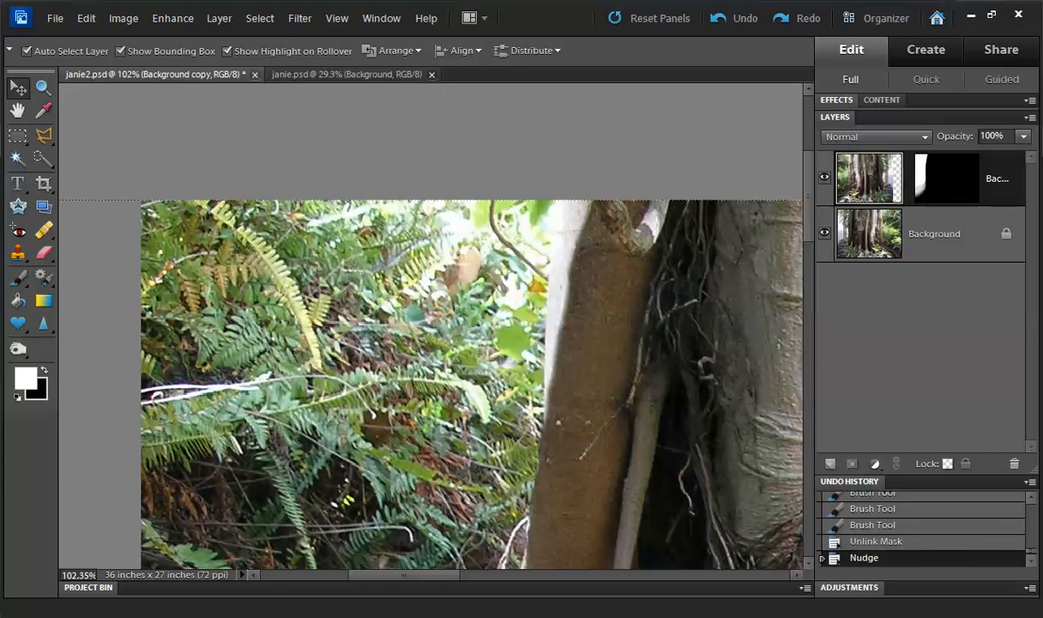
pyautogui.press('Right')
pyautogui.press('Right')
pyautogui.press('Right')
pyautogui.press('Right')
pyautogui.press('Right')
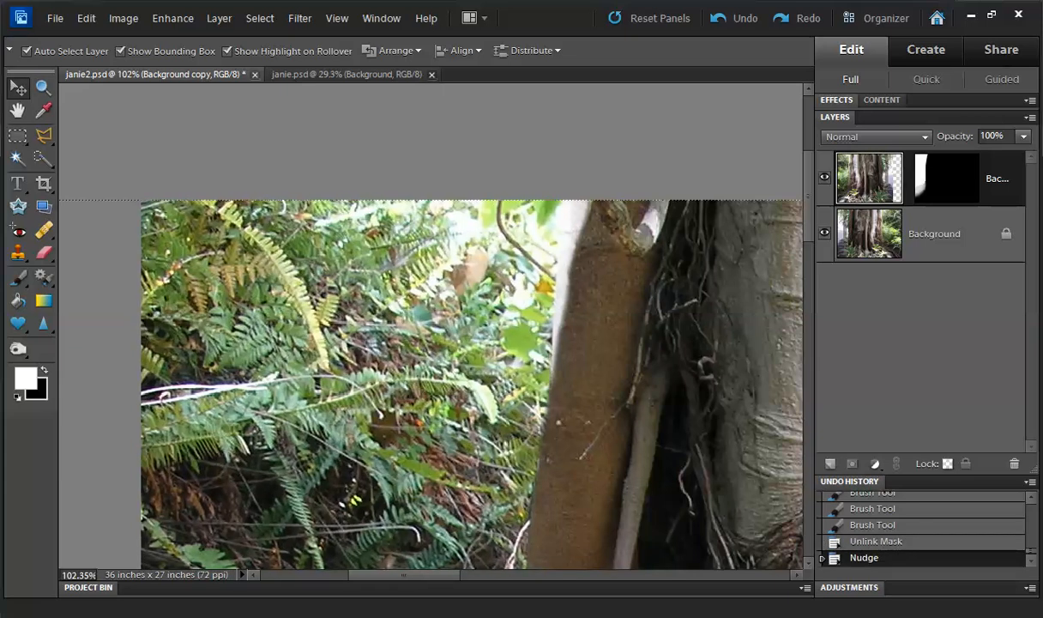
pyautogui.press('Right')
pyautogui.press('Right')
pyautogui.press('Right')
pyautogui.press('Right')
pyautogui.press('Right')
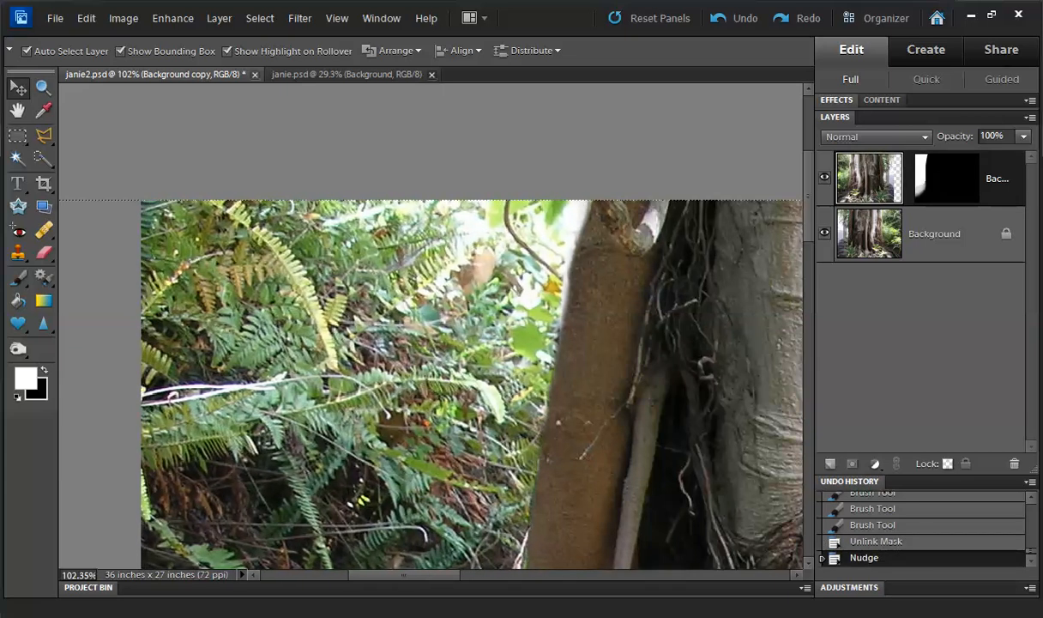
pyautogui.press('Right')
pyautogui.press('Right')
pyautogui.press('Right')
pyautogui.press('Right')
pyautogui.press('Right')
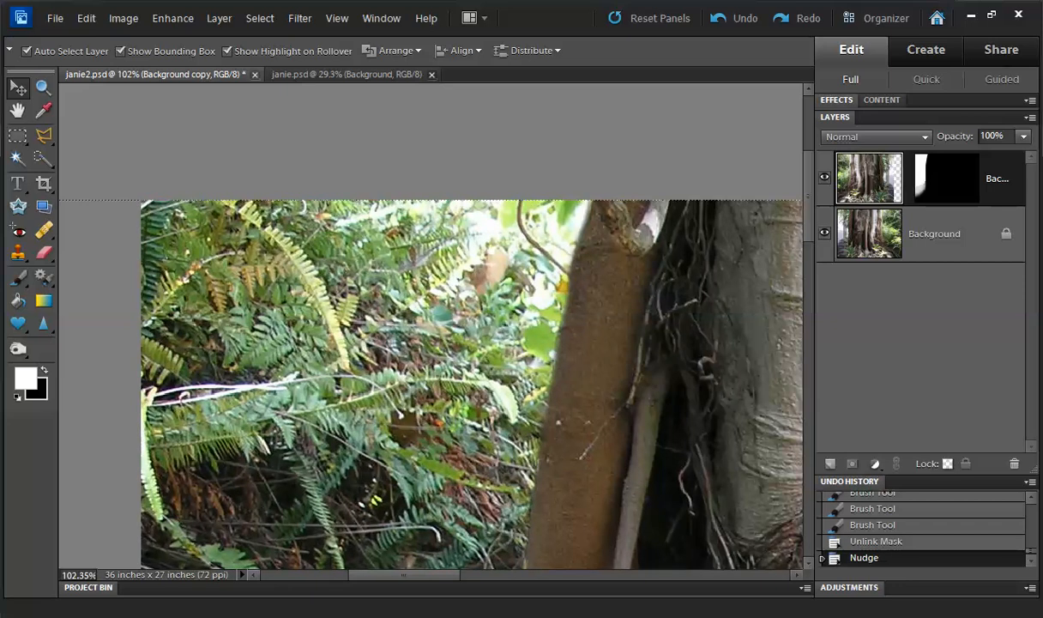
pyautogui.press('Right')
pyautogui.press('Right')
pyautogui.press('Right')
pyautogui.press('Right')
pyautogui.press('Right')
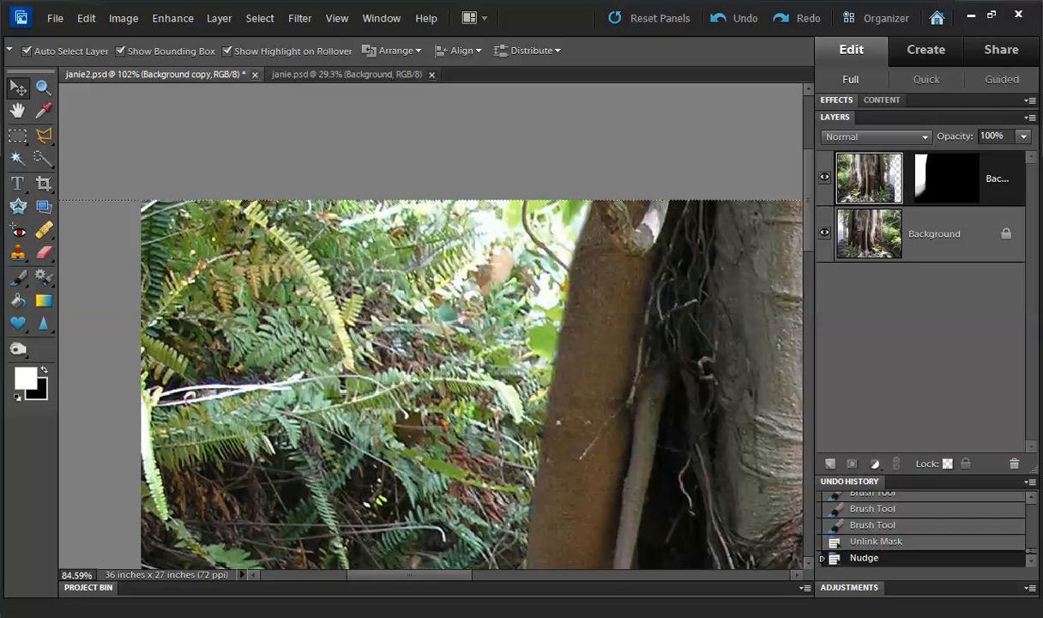
# Examine the blend between the mirrored foliage and the trunk's left edge, from the top of the image down to the roots
pyautogui.hotkey('ctrl', '-')
pyautogui.hotkey('ctrl', '-')
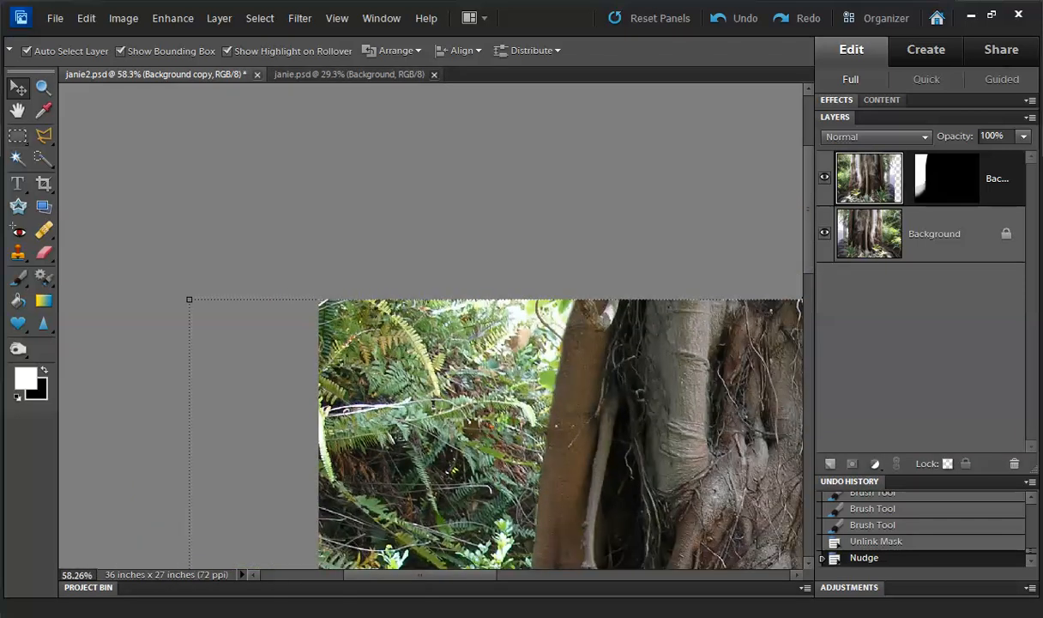
pyautogui.press('m')
pyautogui.scroll(-4, 658, 347)
pyautogui.scroll(9, 658, 346)
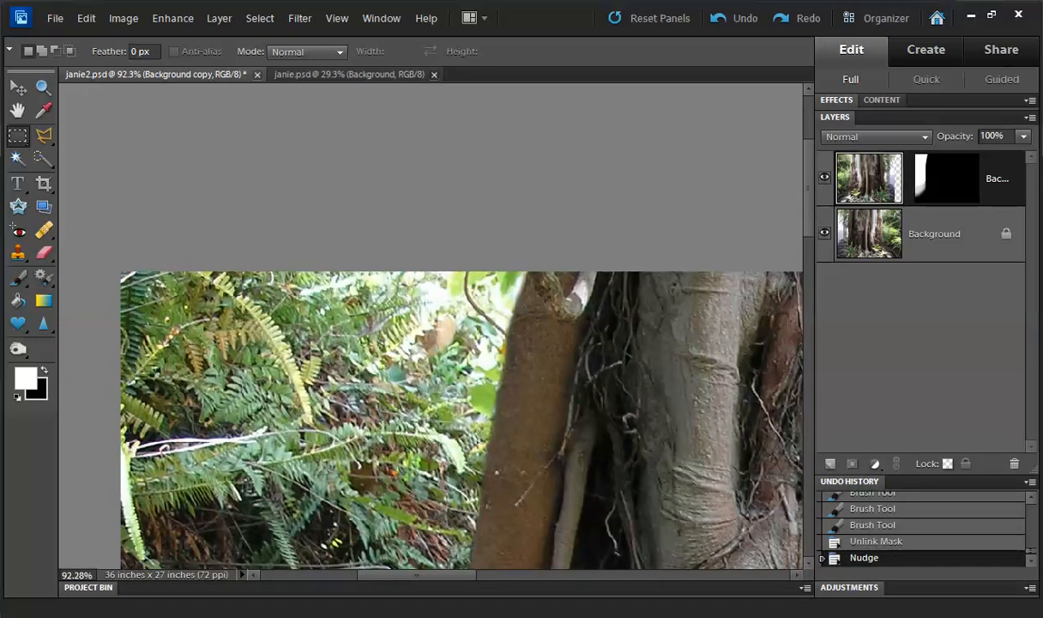
pyautogui.scroll(-10, 443, 310)
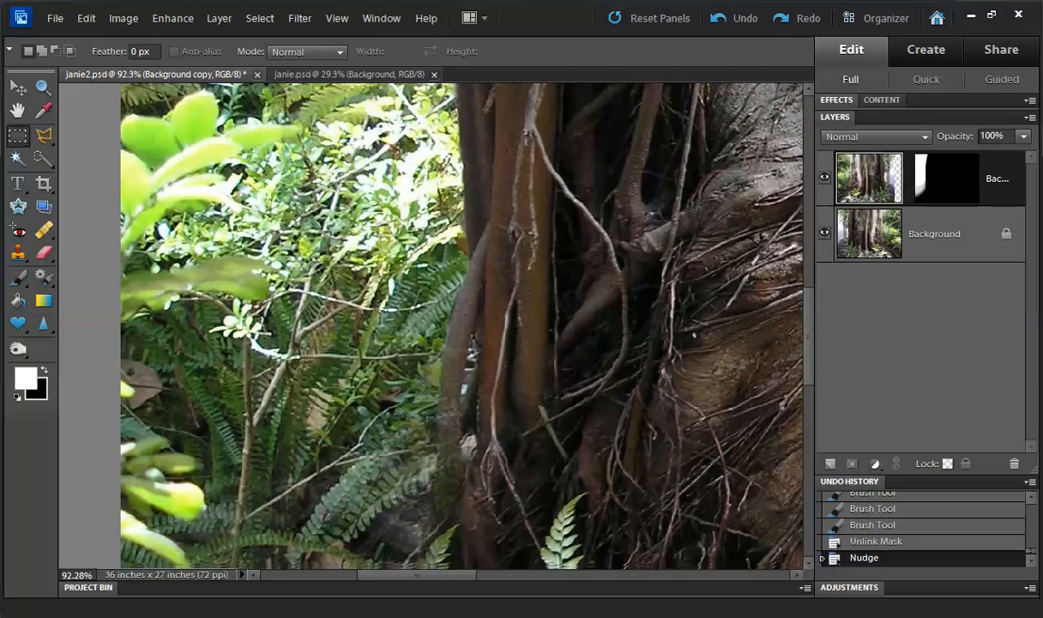
pyautogui.scroll(-8, 443, 310)
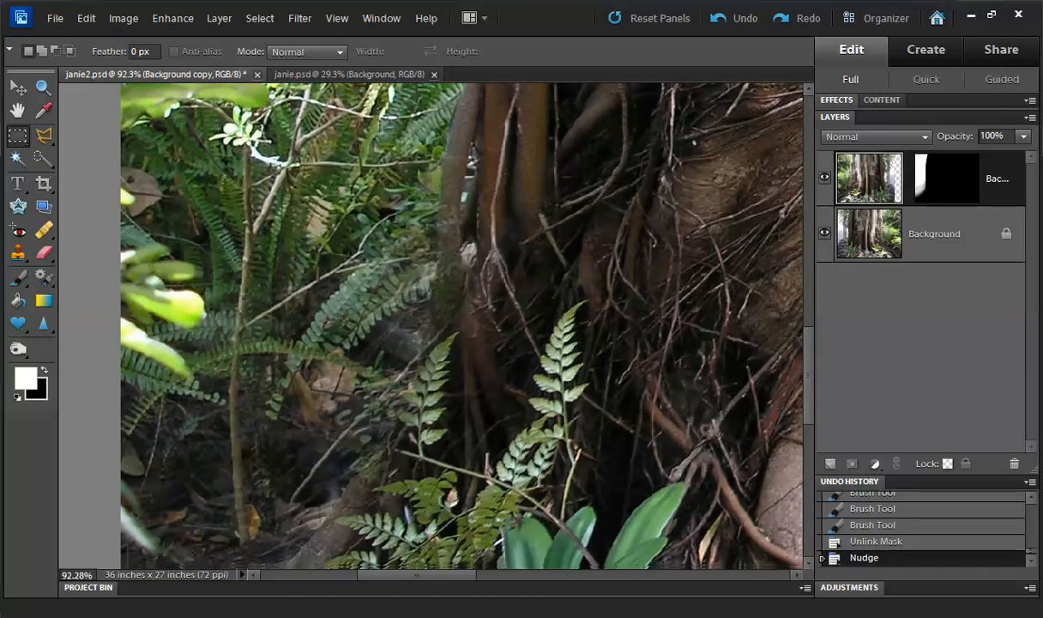
pyautogui.scroll(15, 461, 325)
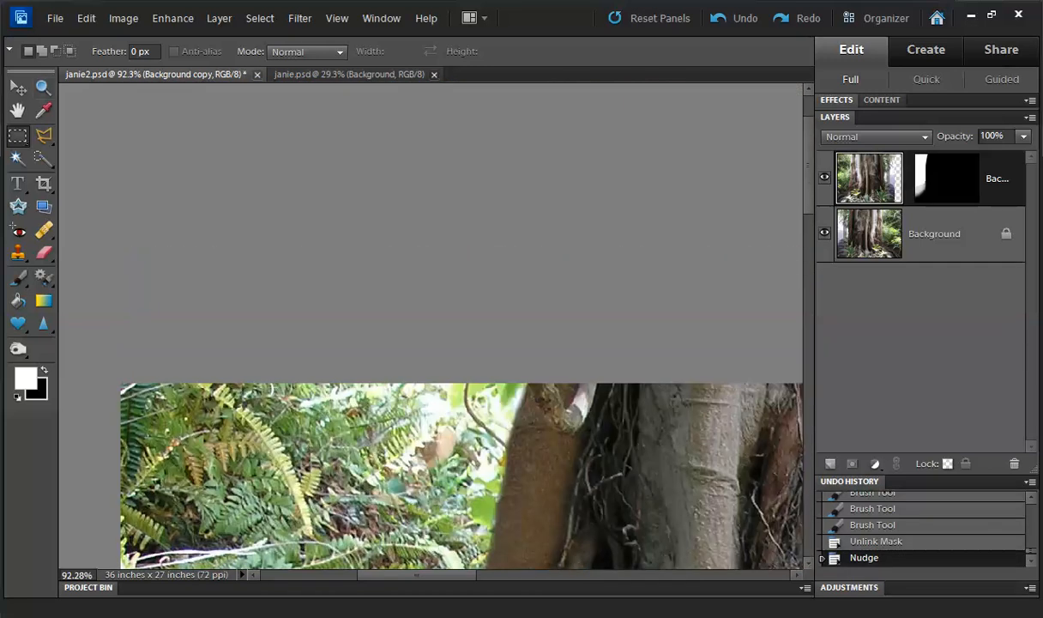
# Fit the whole image in view and relink the flipped copy's layer mask to its image
pyautogui.doubleClick(17, 111)
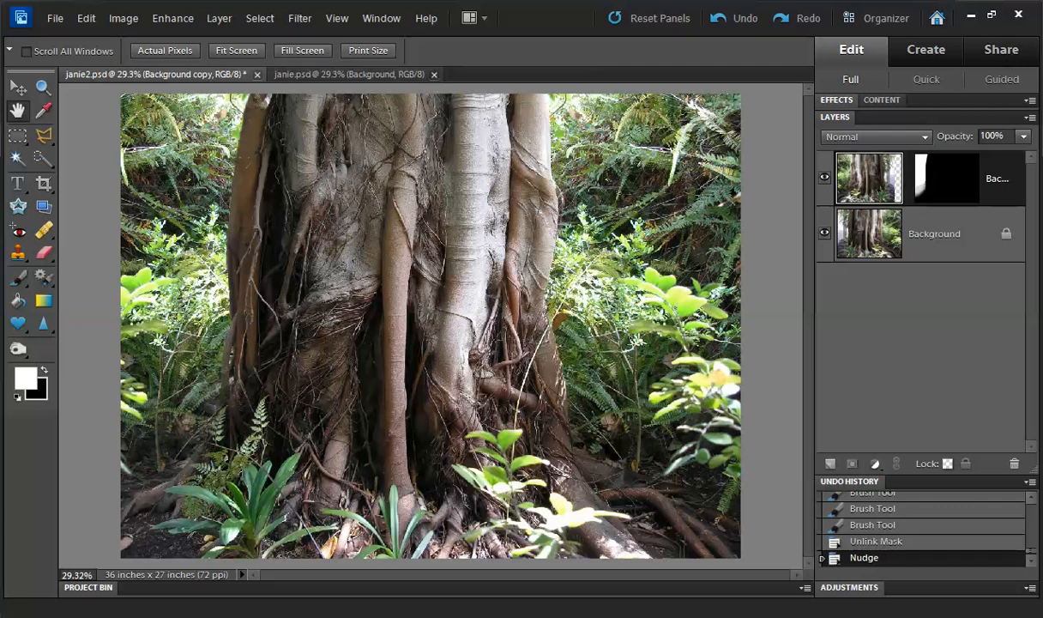
pyautogui.click(907, 178)
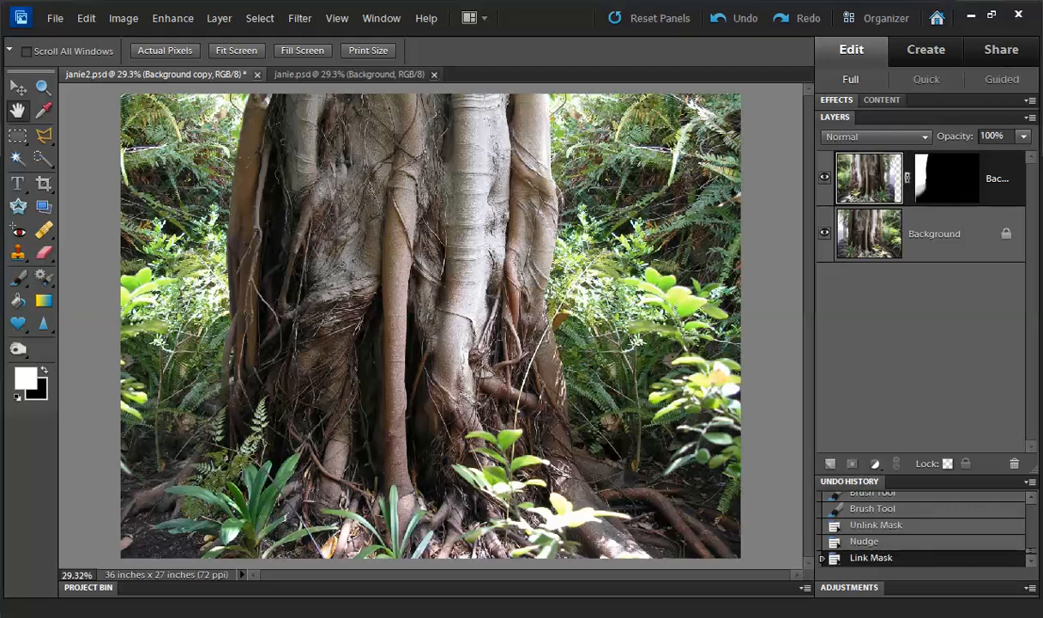
pyautogui.scroll(1, 393, 275)
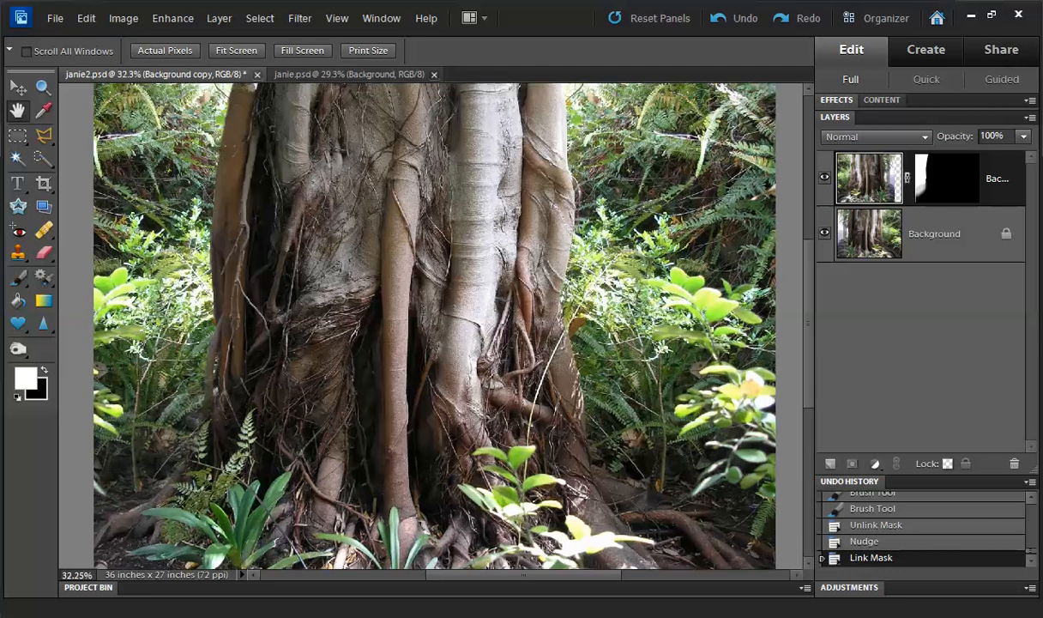
pyautogui.scroll(-2, 393, 275)
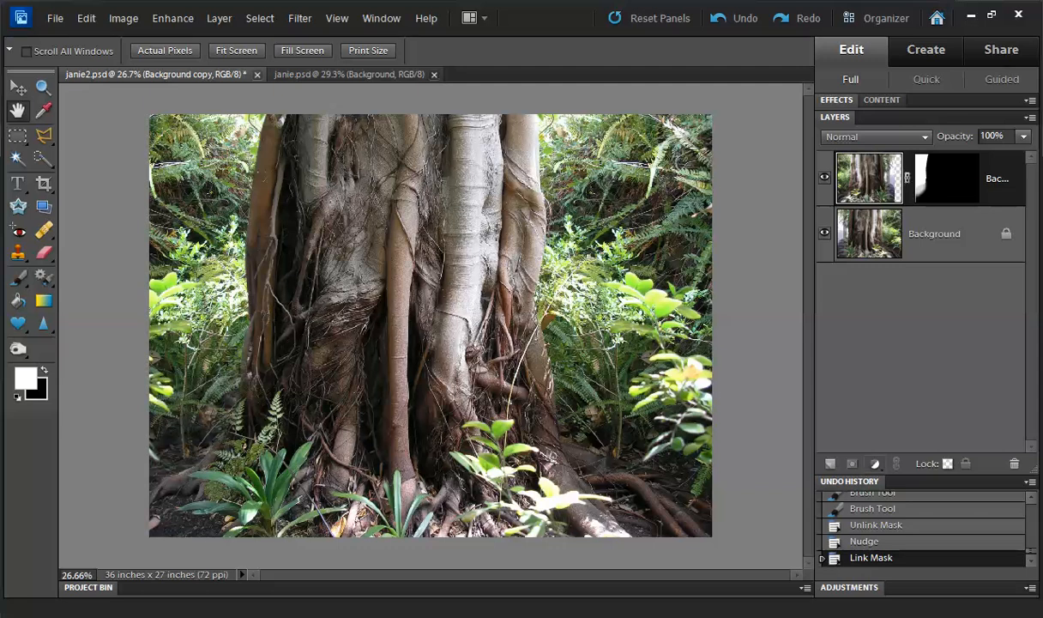
# Add a Levels adjustment layer above the flipped copy and set its midtone input level to 0.92
pyautogui.click(875, 463)
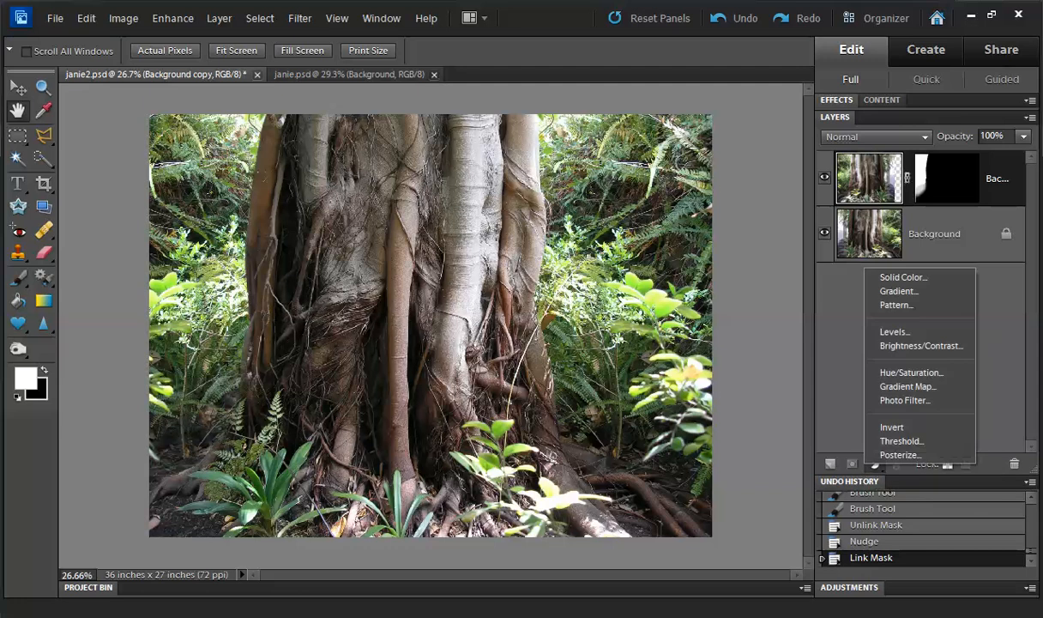
pyautogui.click(895, 331)
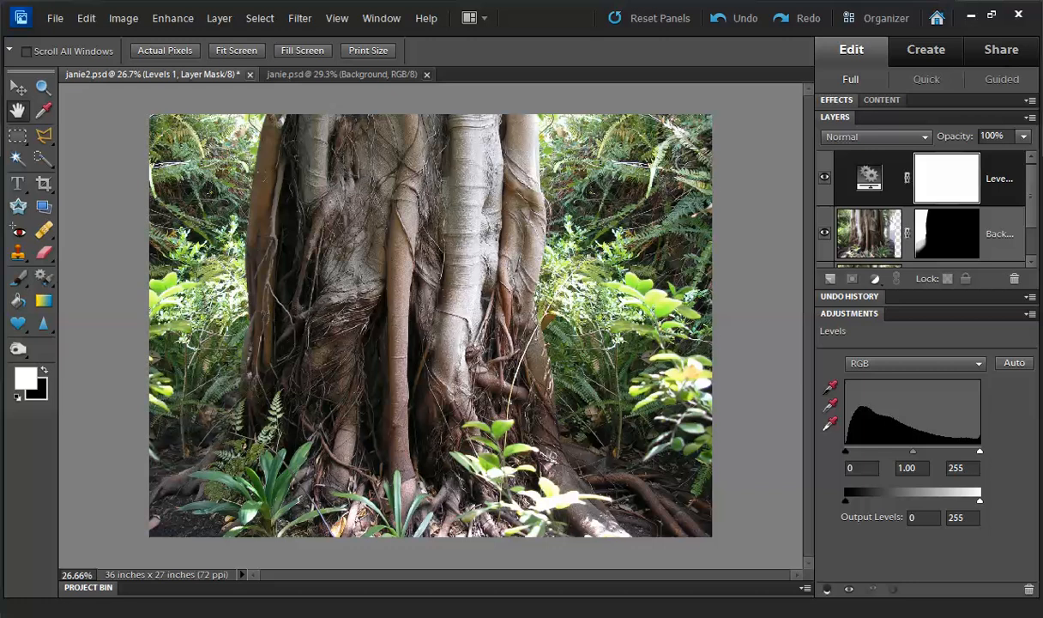
pyautogui.moveTo(913, 450)
pyautogui.mouseDown()
pyautogui.moveTo(901, 450)
pyautogui.moveTo(917, 451)
pyautogui.mouseUp()
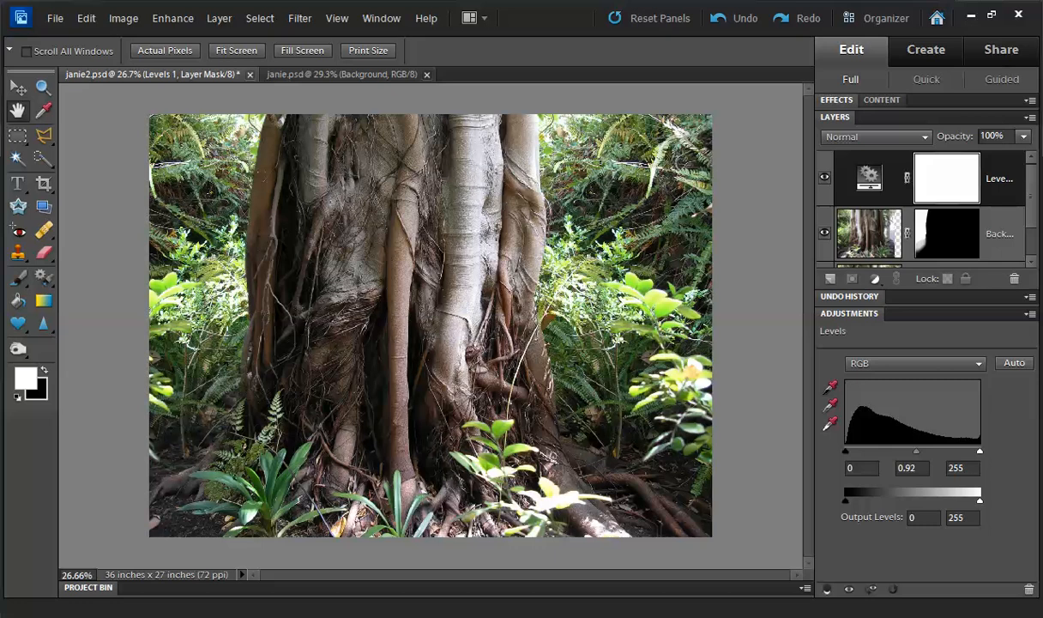
pyautogui.press('F10')
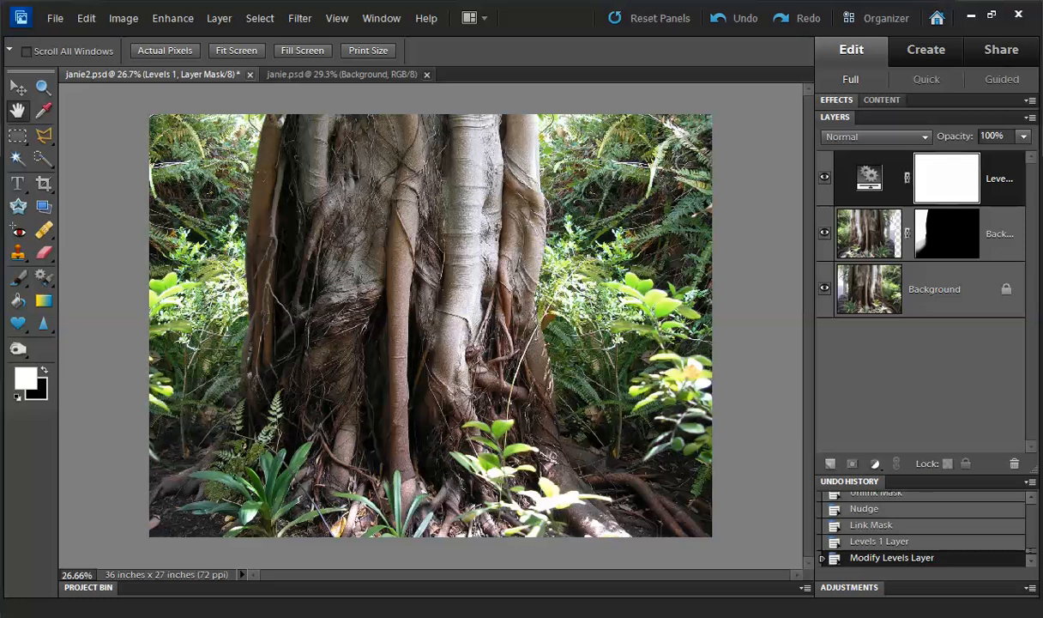
pyautogui.press('F10')
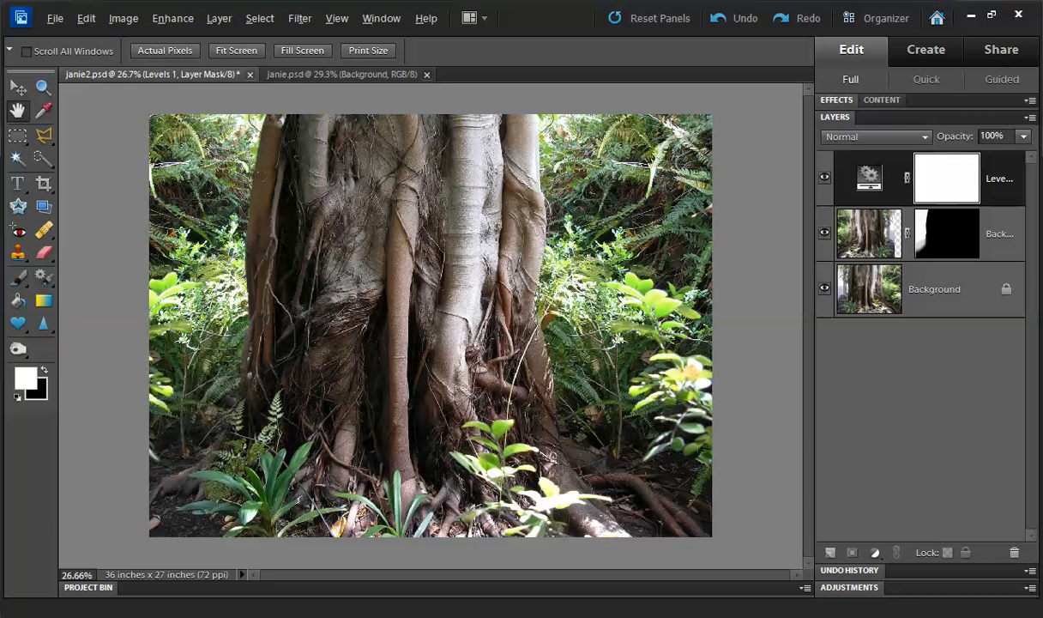
# Stamp all visible layers into a new layer at the top of the stack and name it "high pass"
pyautogui.hotkey('ctrl', 'alt', 'shift', 'n')
pyautogui.hotkey('ctrl', 'alt', 'shift', 'e')
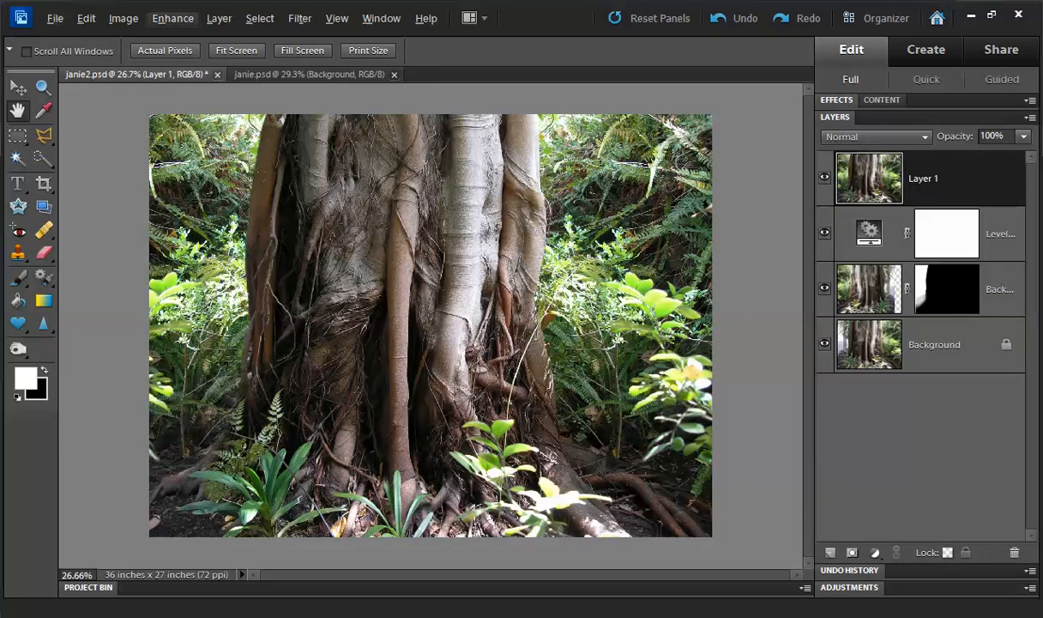
pyautogui.doubleClick(923, 177)
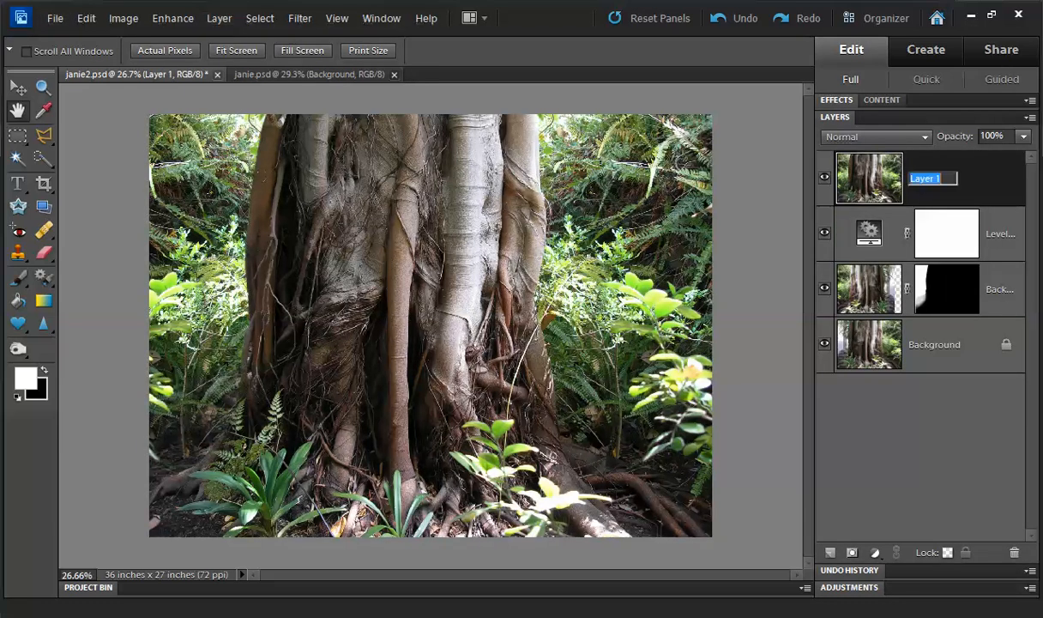
pyautogui.write('high pass')
pyautogui.press('Return')
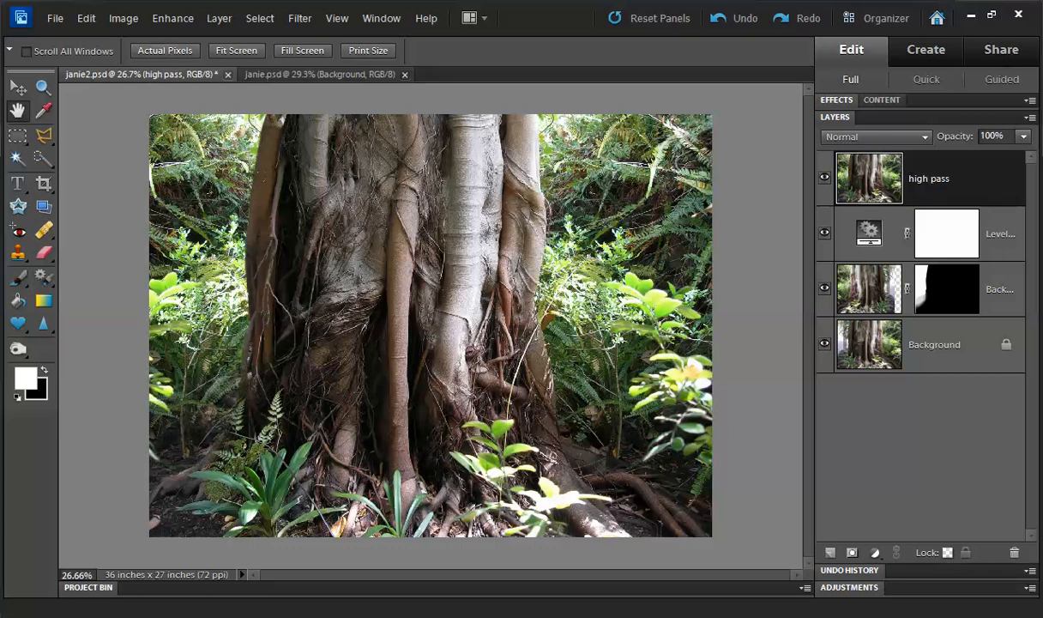
# Apply the High Pass filter to the merged top layer with a radius of 10.0 pixels
pyautogui.click(300, 18)
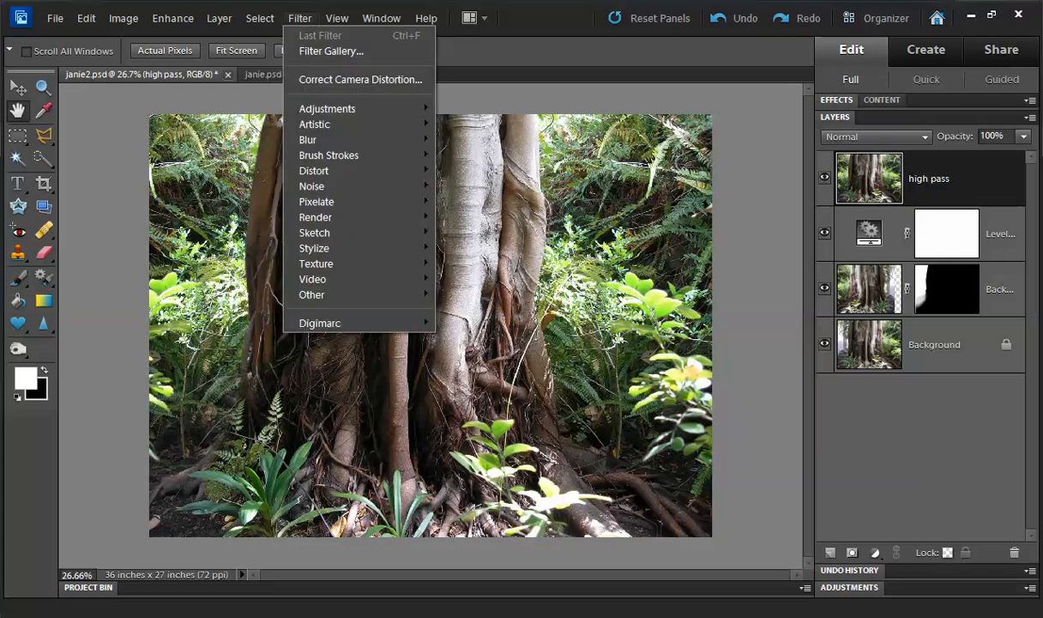
pyautogui.moveTo(343, 294)
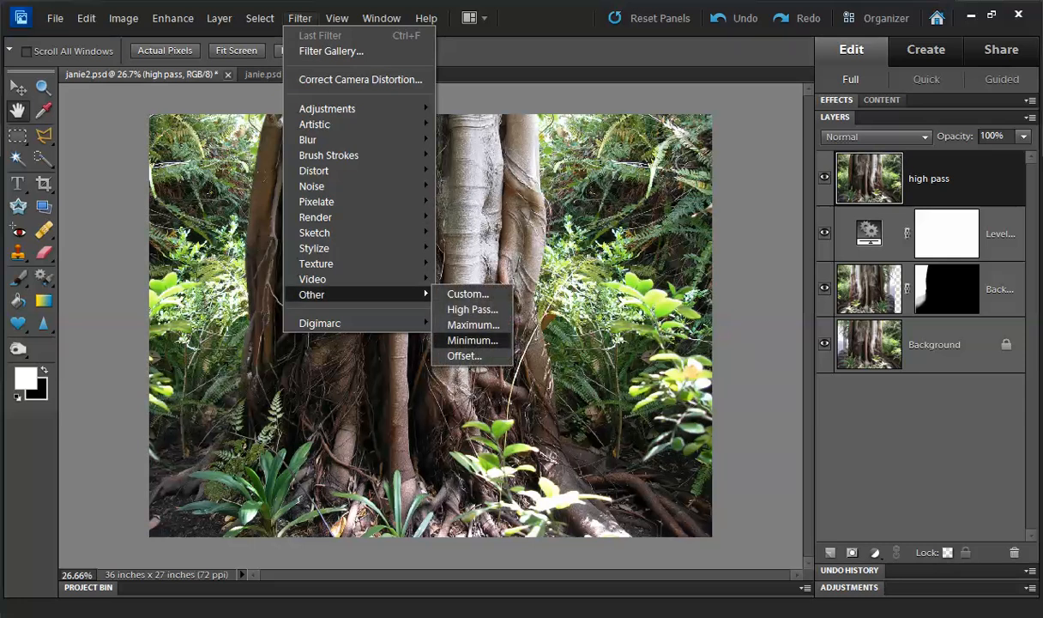
pyautogui.click(472, 309)
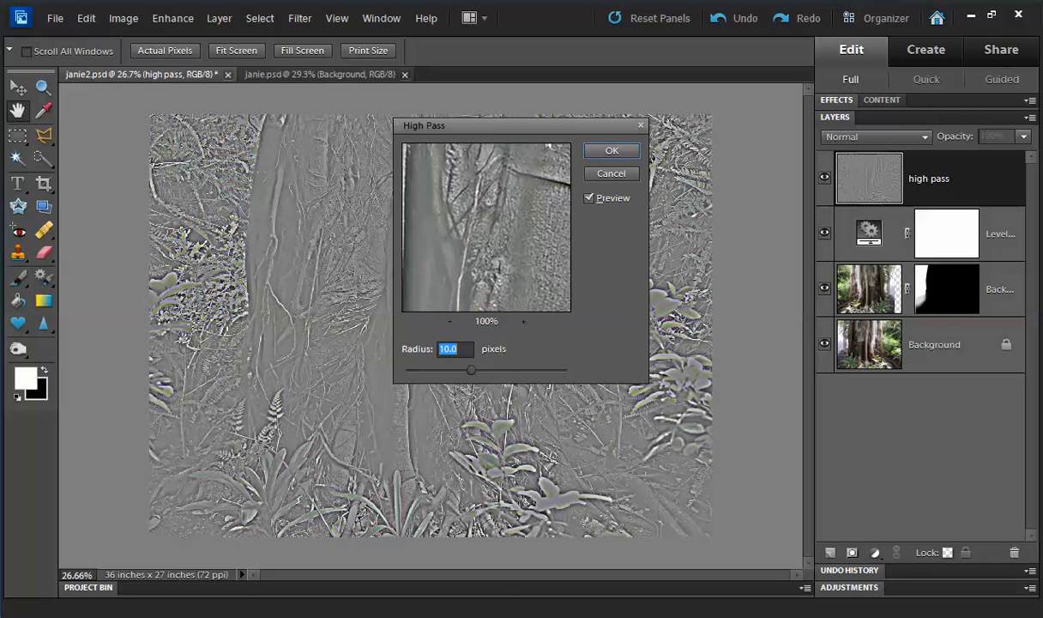
pyautogui.press('Return')
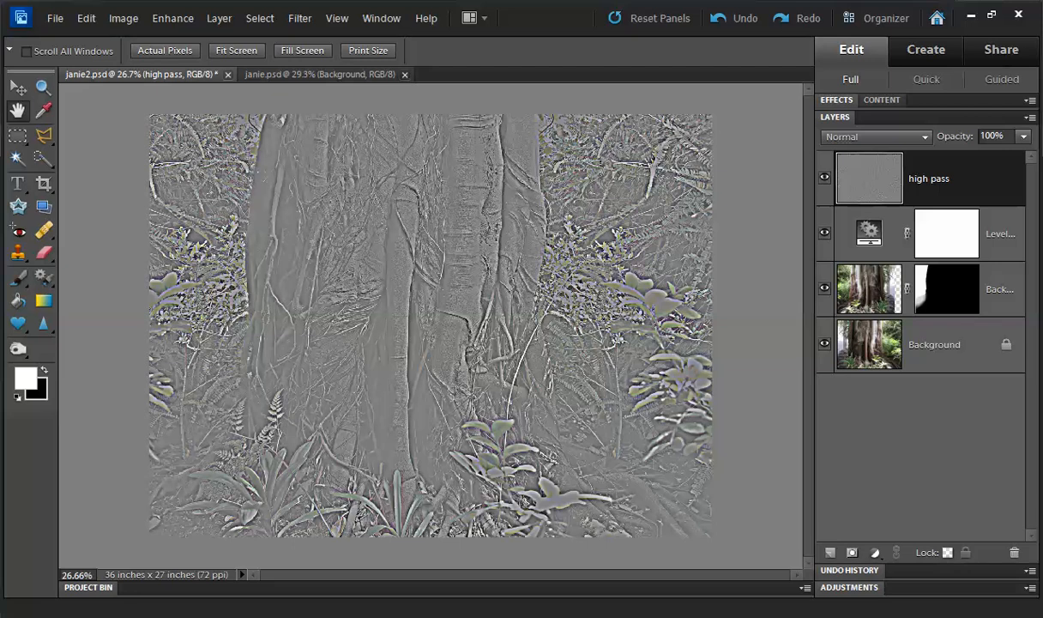
# Try Overlay on the high pass layer, settle on the Soft Light blend mode, and lower the layer's opacity to 73%
pyautogui.click(876, 137)
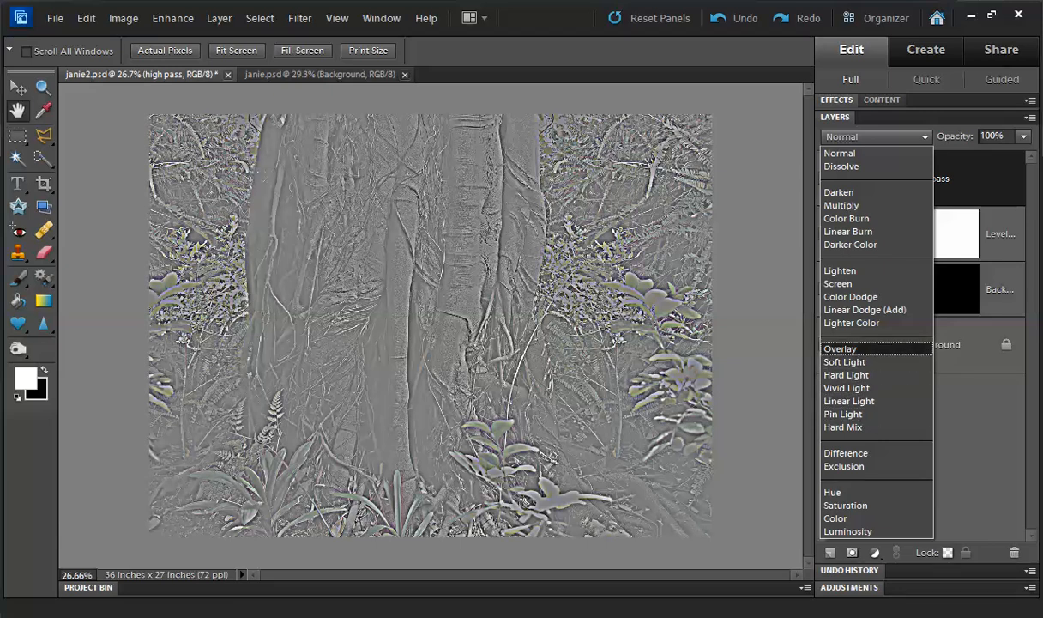
pyautogui.click(840, 348)
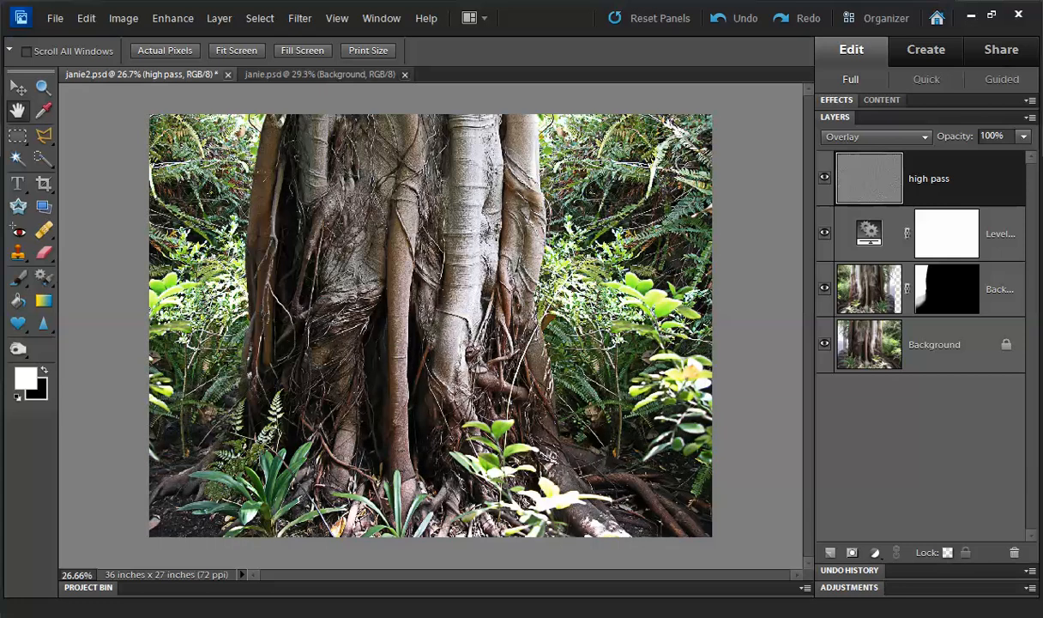
pyautogui.click(875, 137)
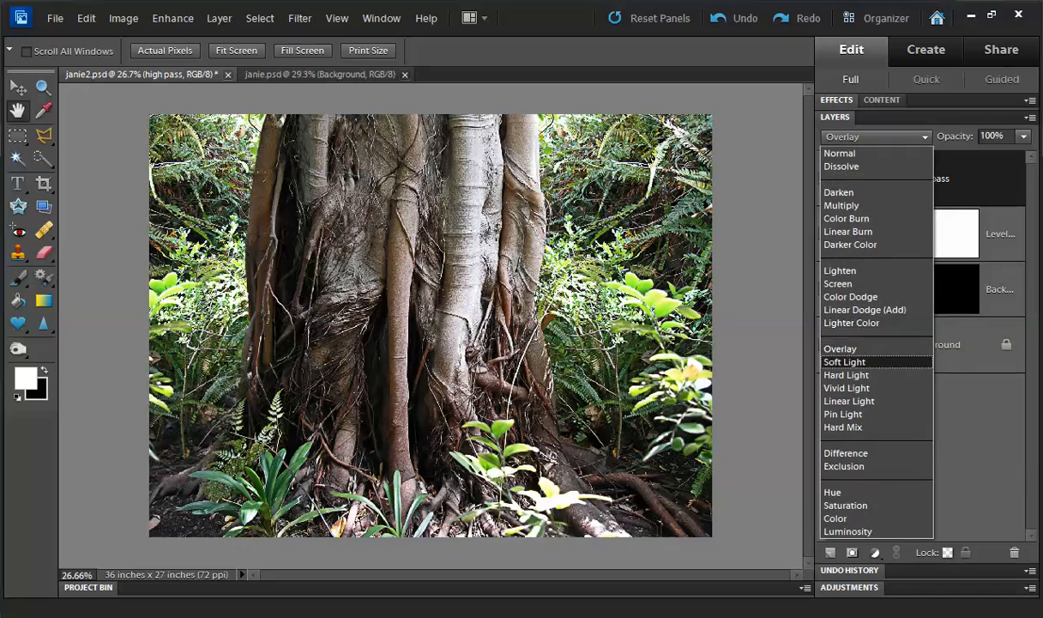
pyautogui.click(837, 360)
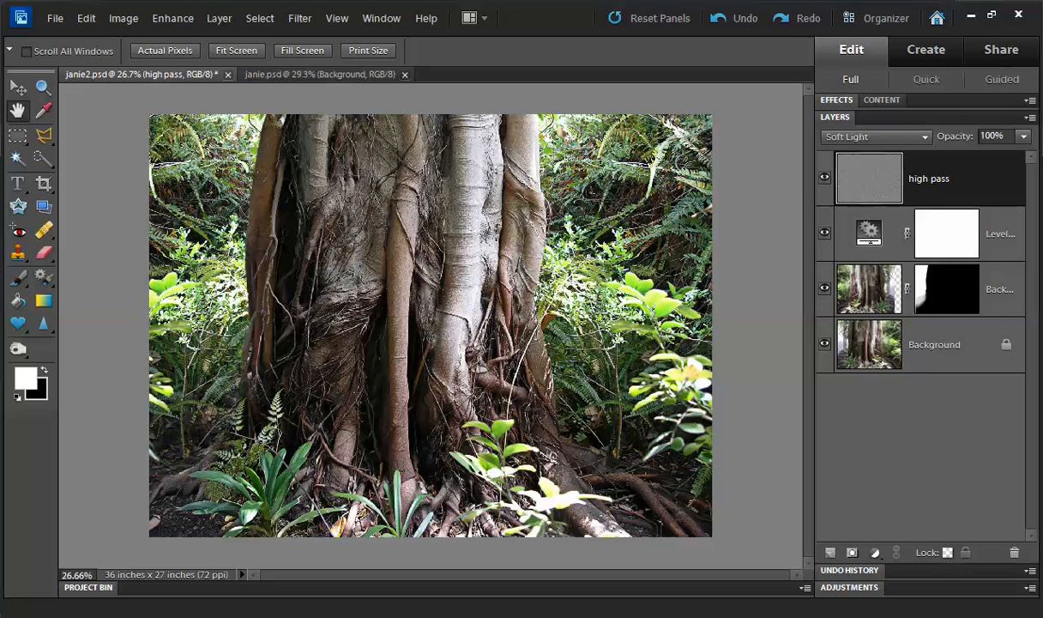
pyautogui.moveTo(955, 136); pyautogui.dragTo(934, 135)
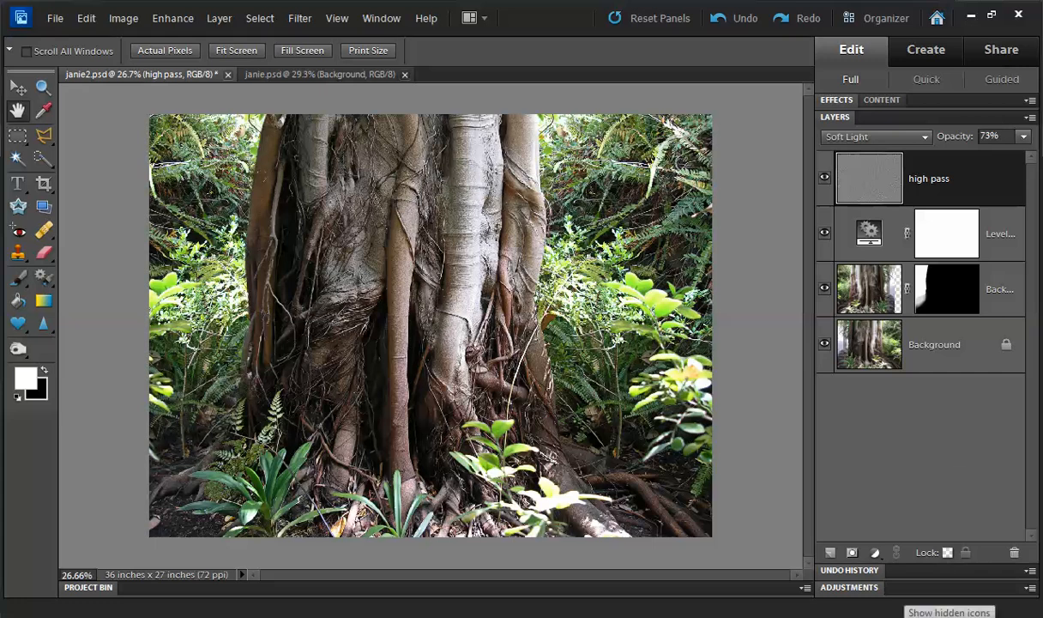
pyautogui.click(901, 616)
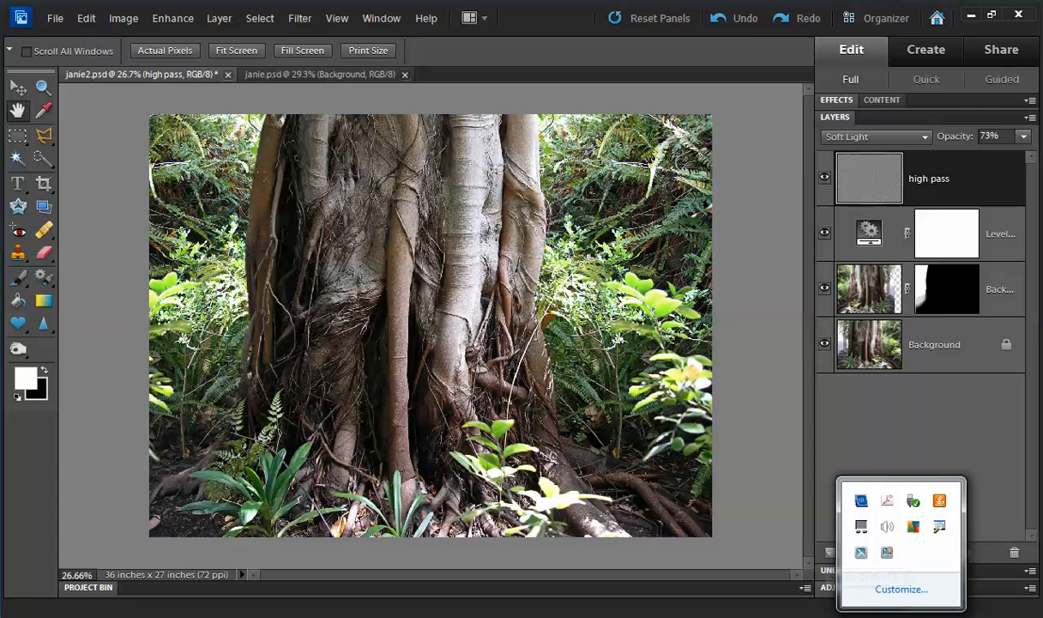